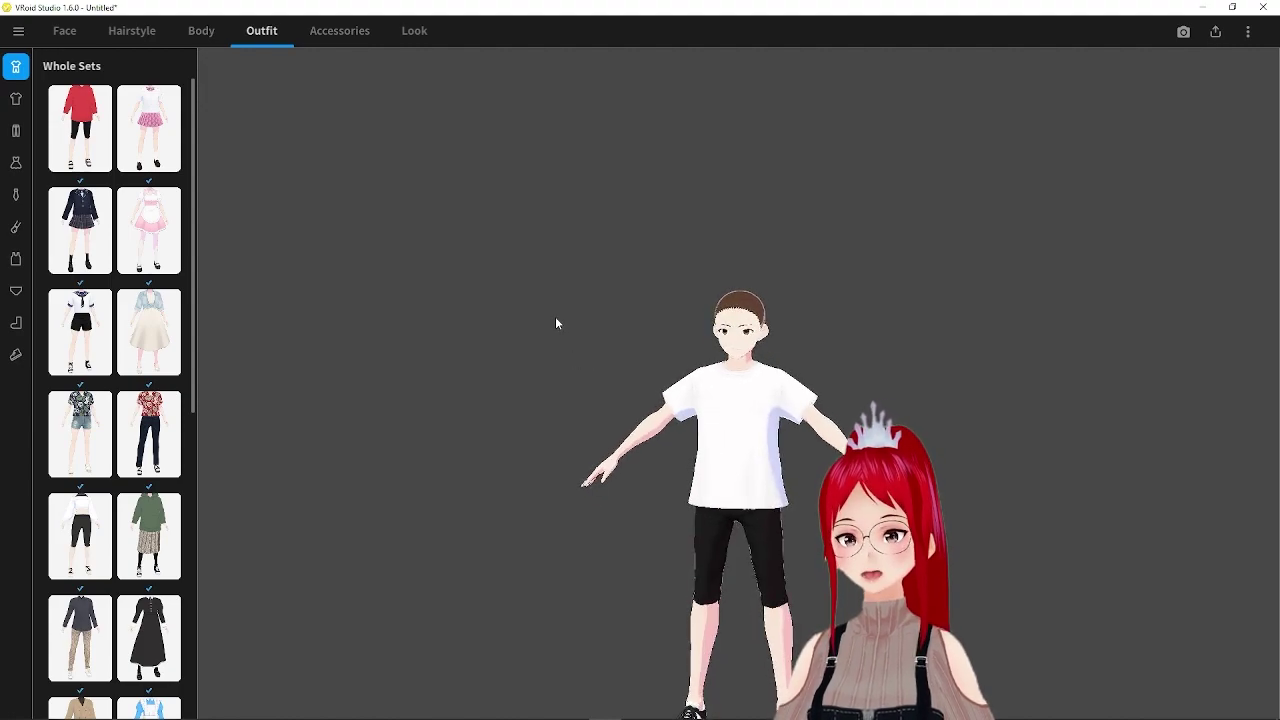
Step: Dress the character in the black high-neck track jacket with white sleeve stripes from the preset tops
click(15, 99)
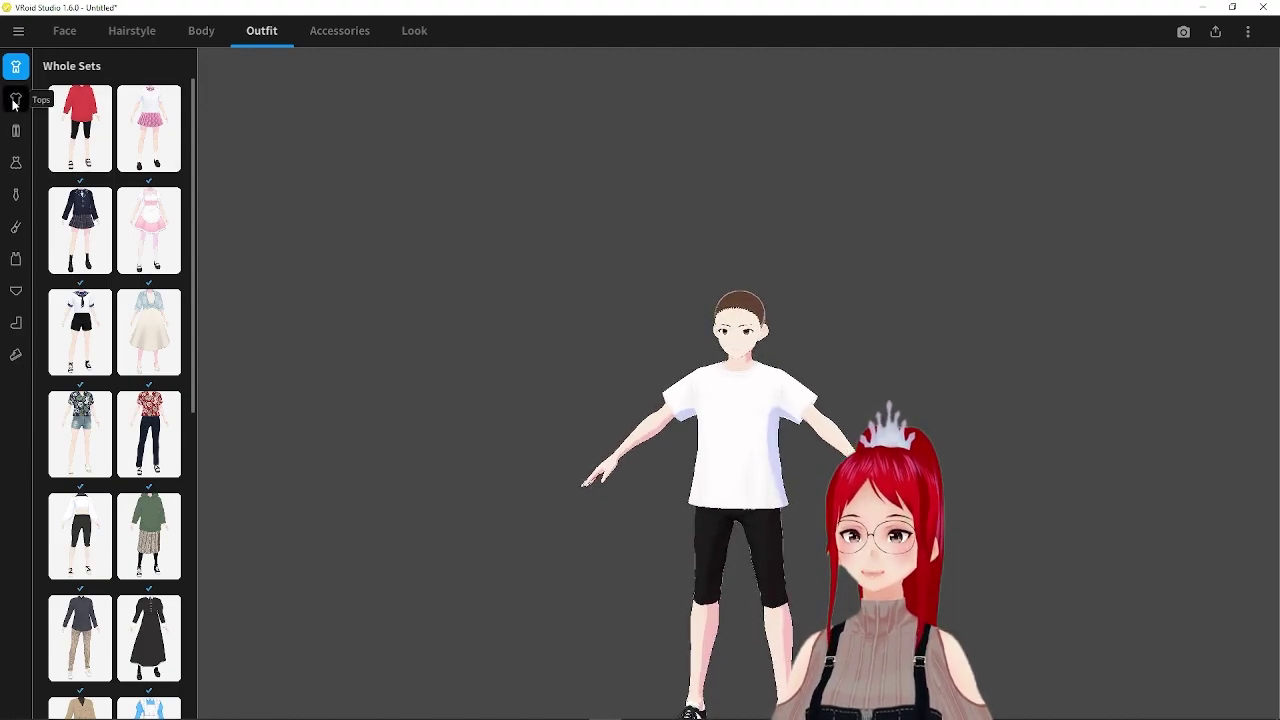
click(88, 234)
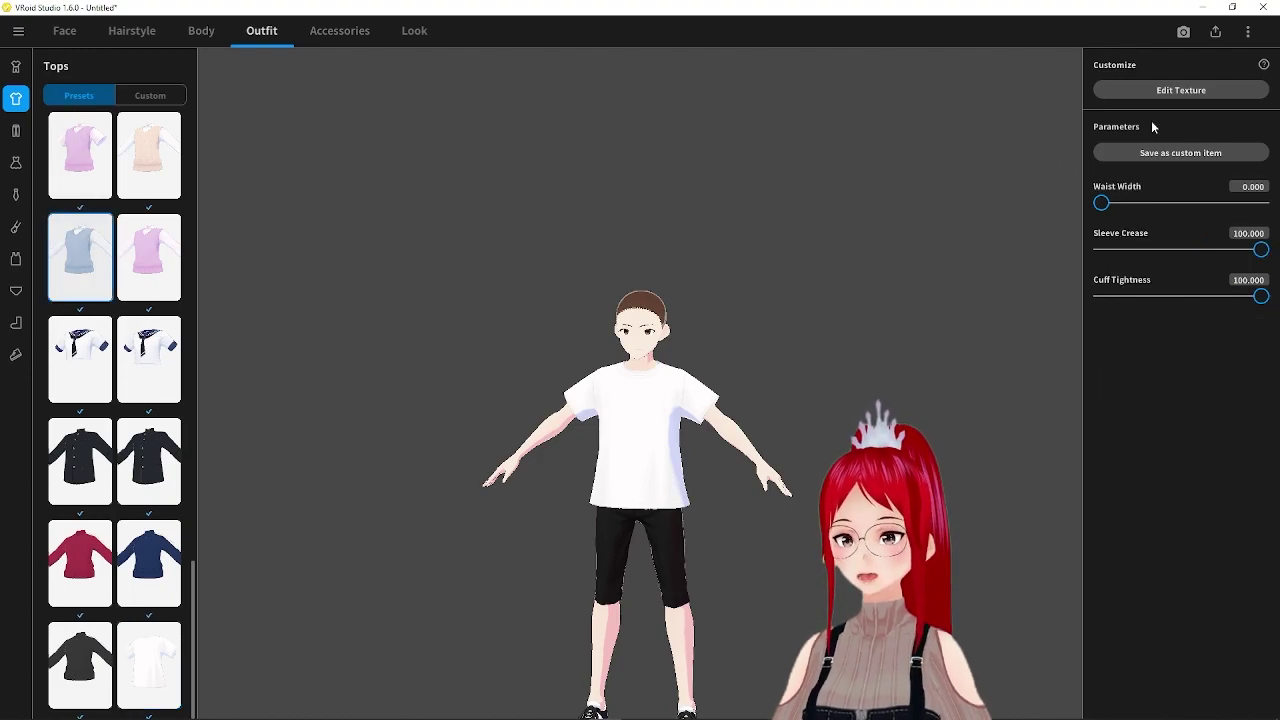
scroll(150, 468, down, 1)
click(149, 660)
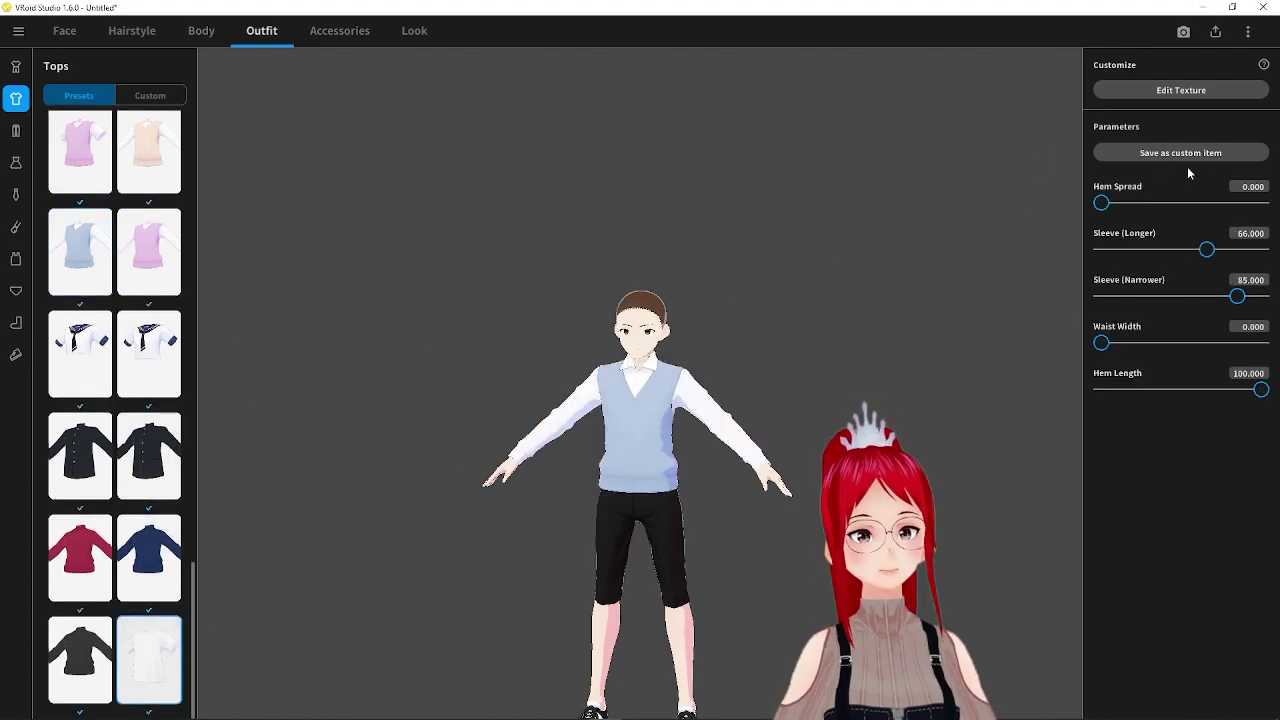
click(95, 652)
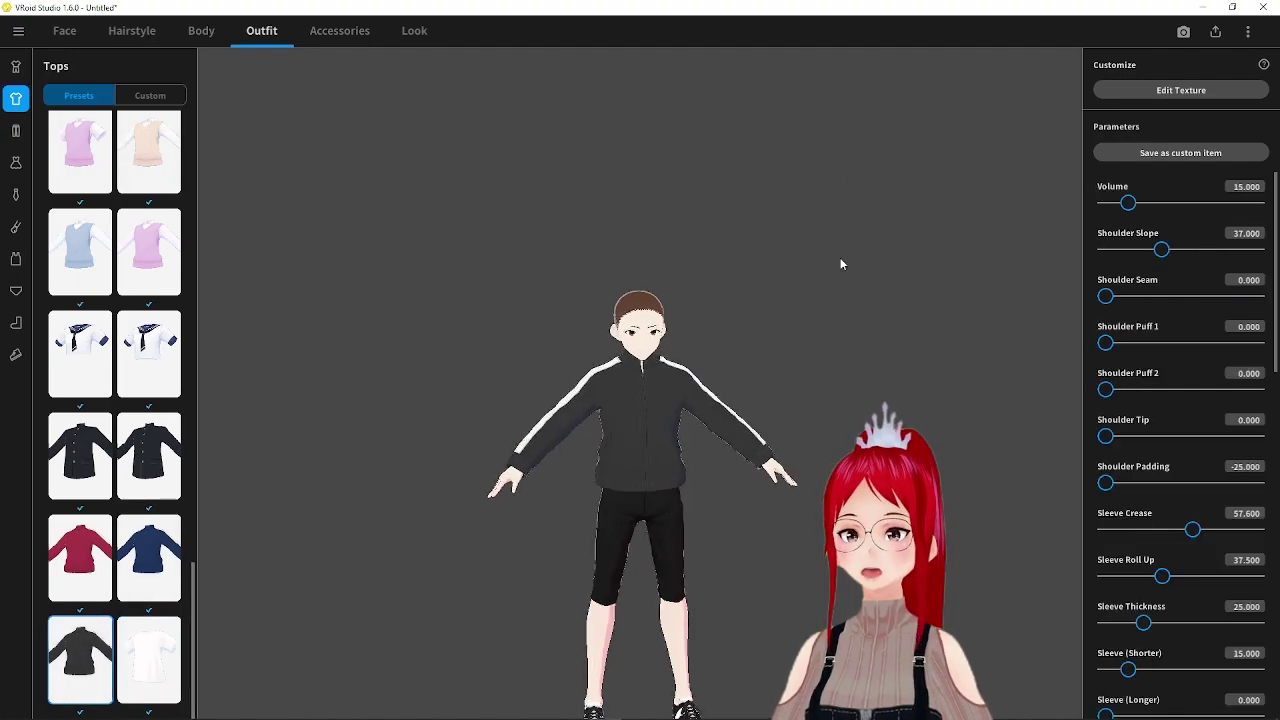
Step: Set the jacket's Shoulder Slope parameter to 0
scroll(1195, 286, down, 3)
scroll(1195, 286, down, 3)
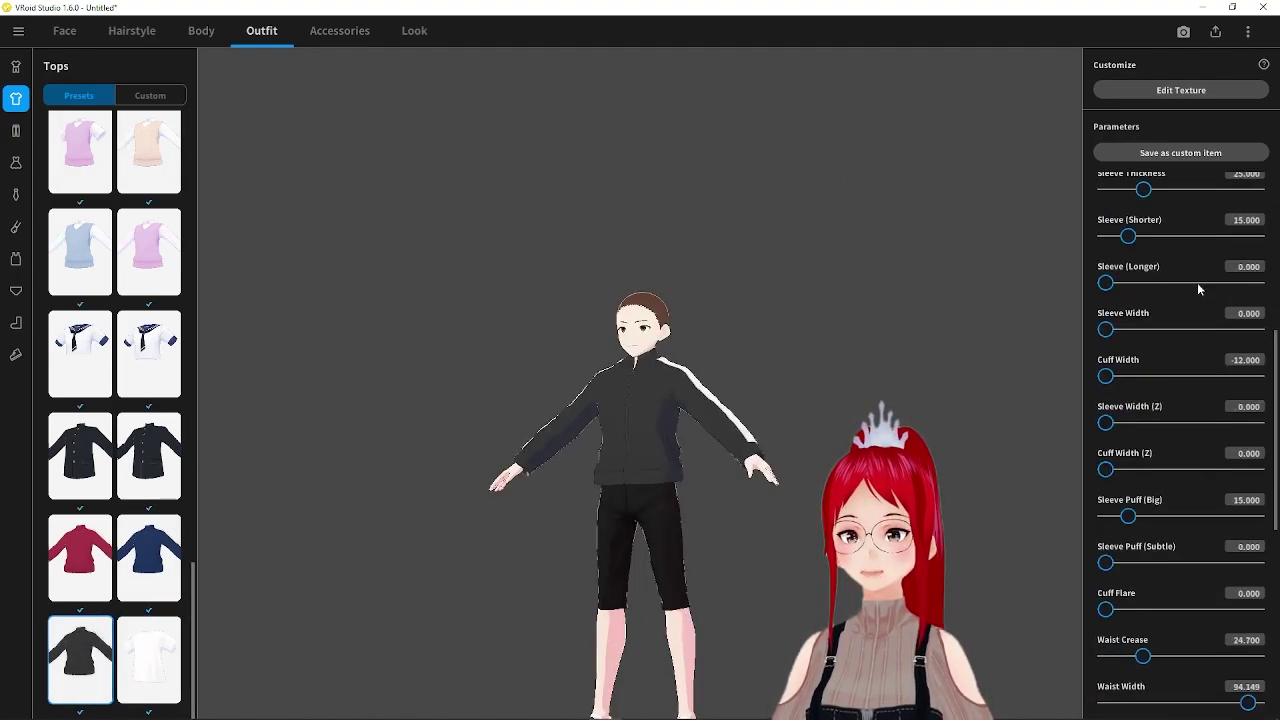
scroll(1199, 289, up, 6)
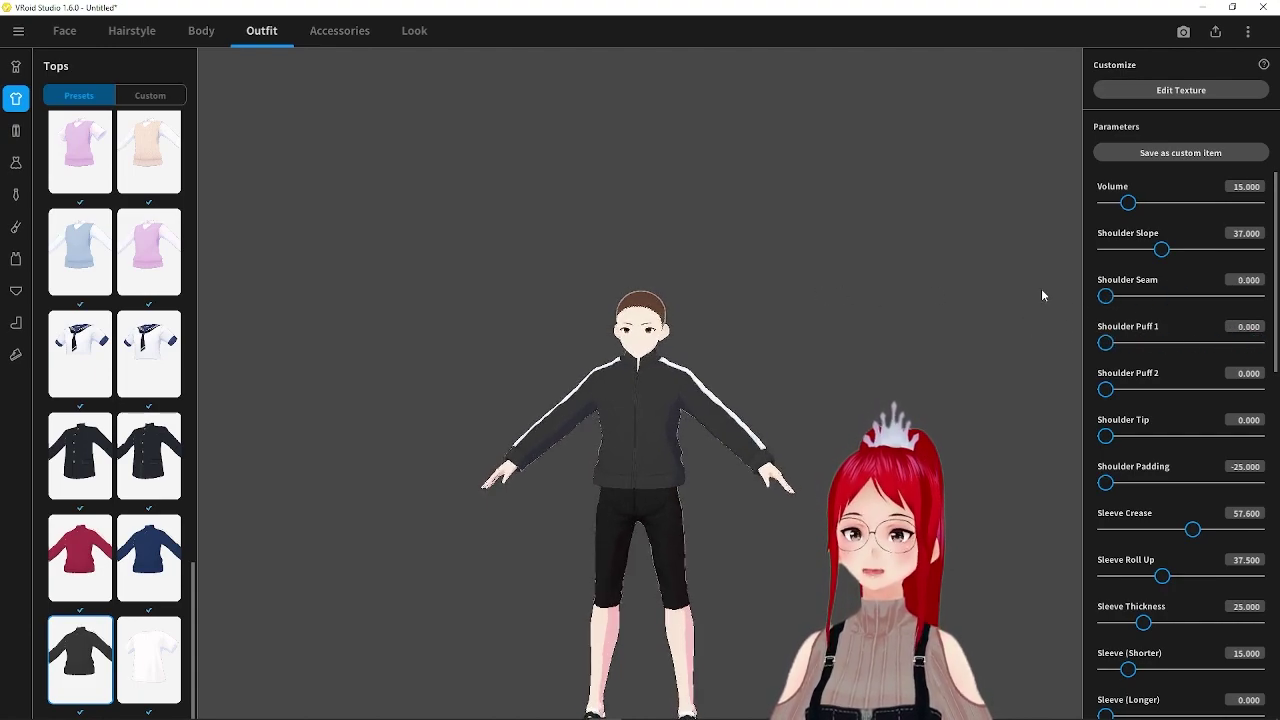
drag(1158, 250, 1178, 255)
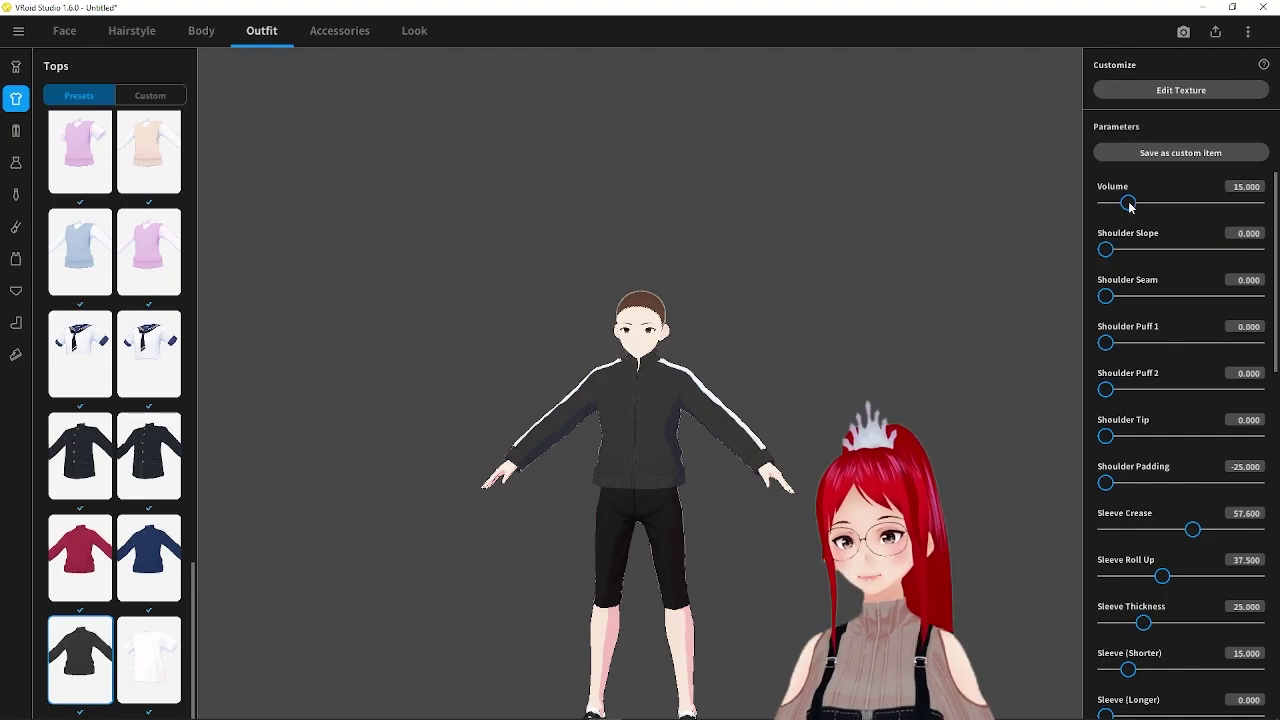
Step: Raise the jacket's Volume to 200 and view the puffed-up fit from an angle
drag(1127, 204, 1257, 204)
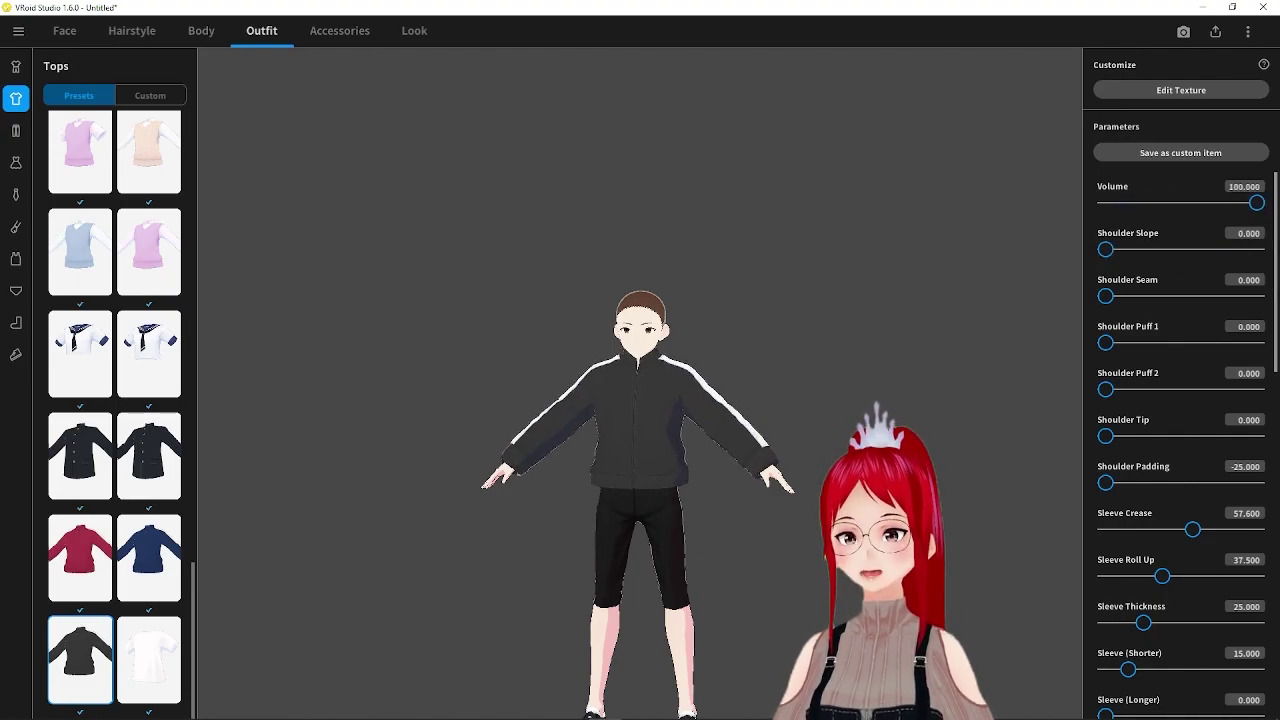
click(1233, 198)
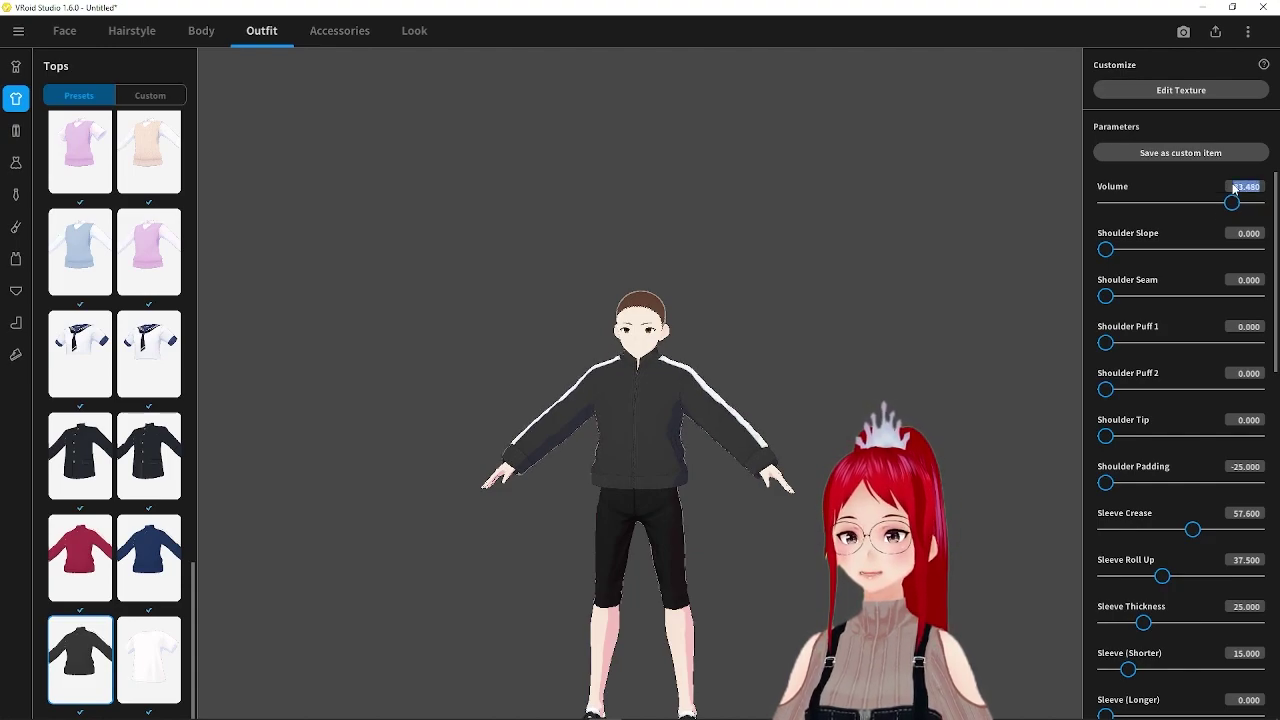
click(1233, 187)
text(200)
key(Return)
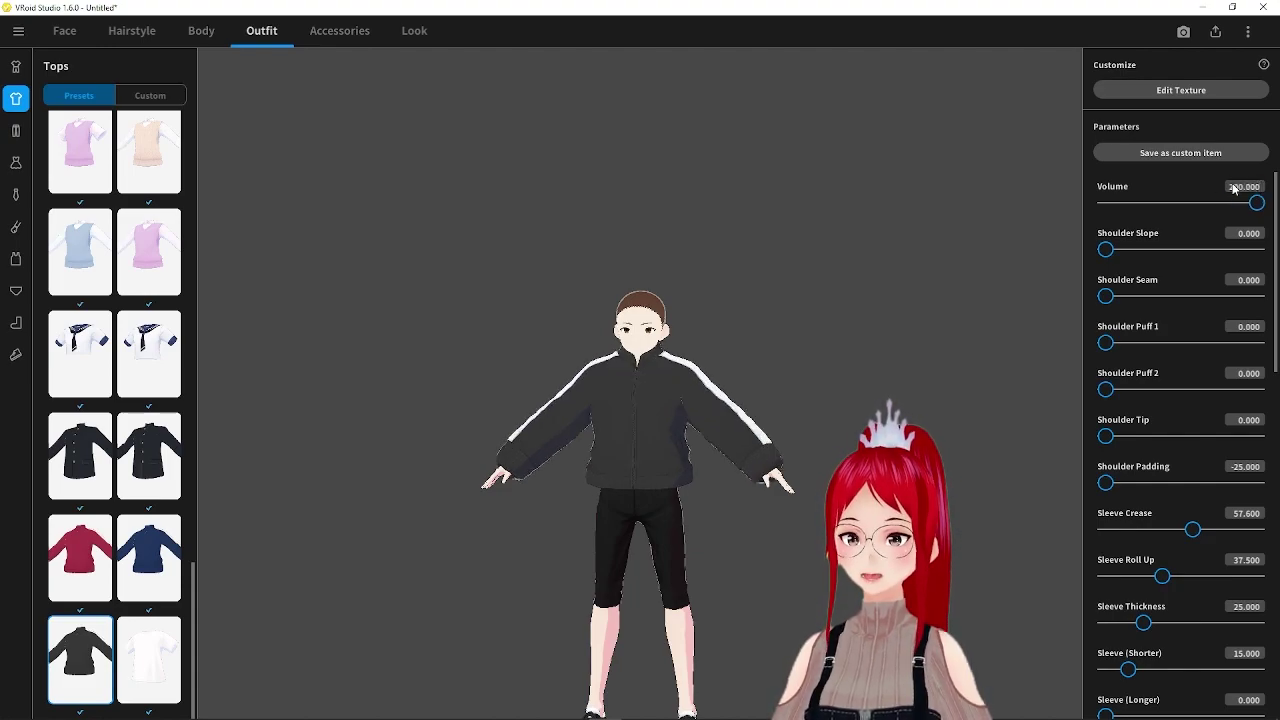
drag(930, 292, 891, 329)
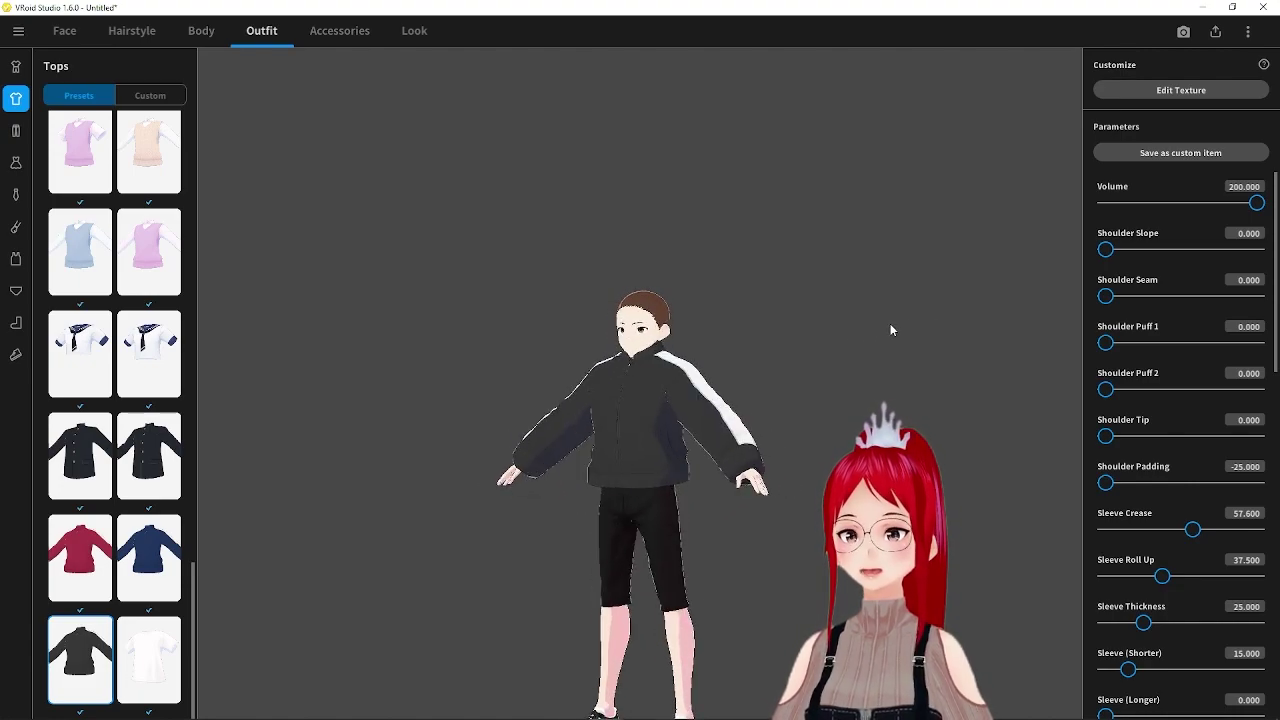
Step: Lower the jacket's Volume to -10 and check how closely it fits the body
drag(1256, 203, 1094, 200)
click(1241, 189)
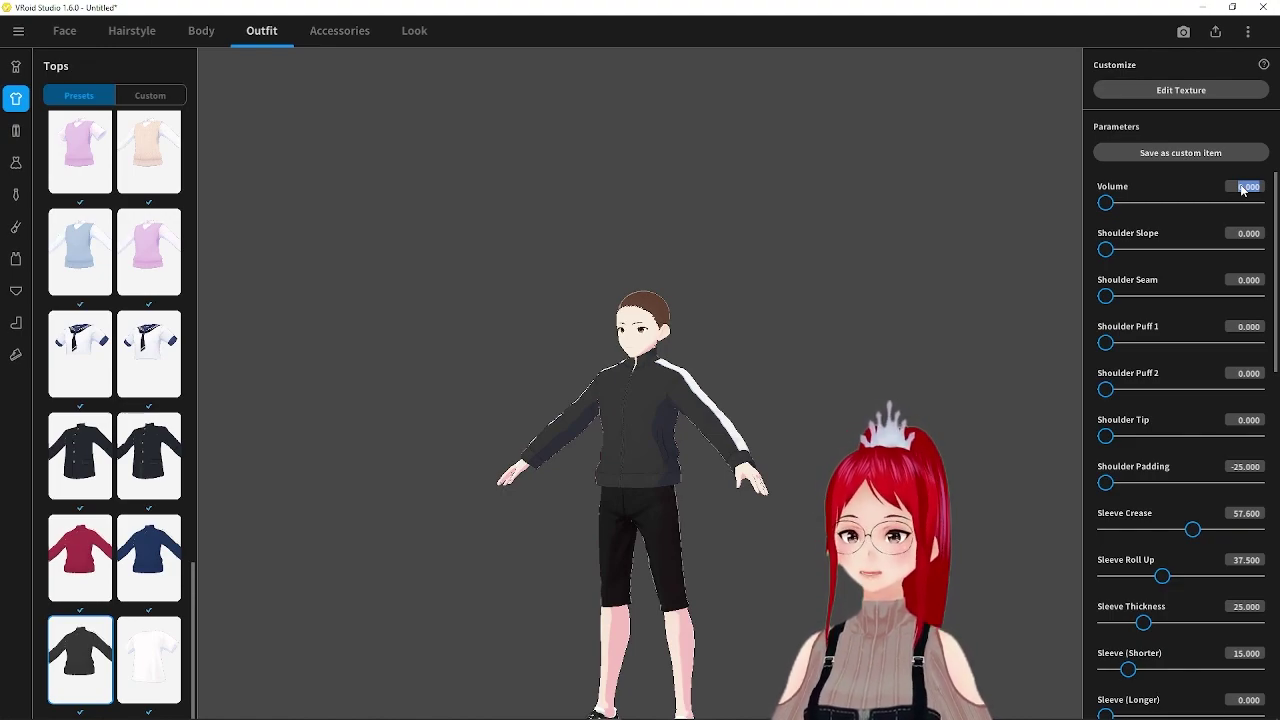
text(-10)
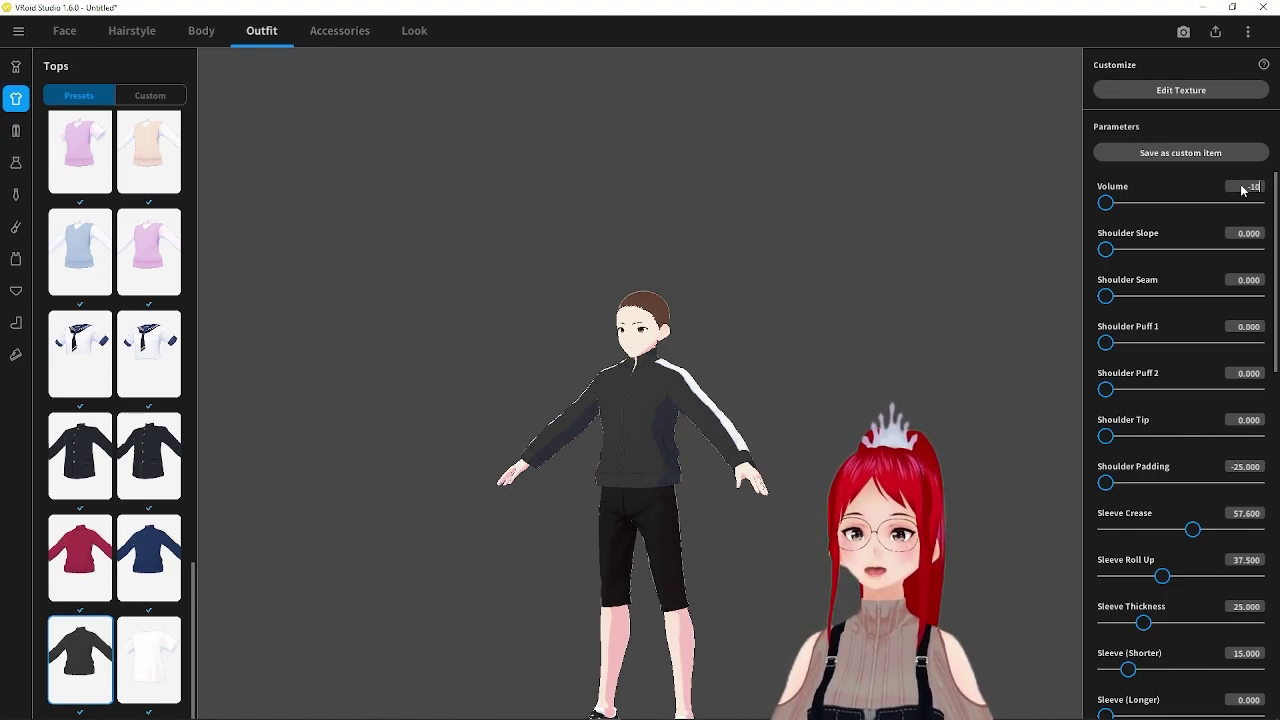
key(Return)
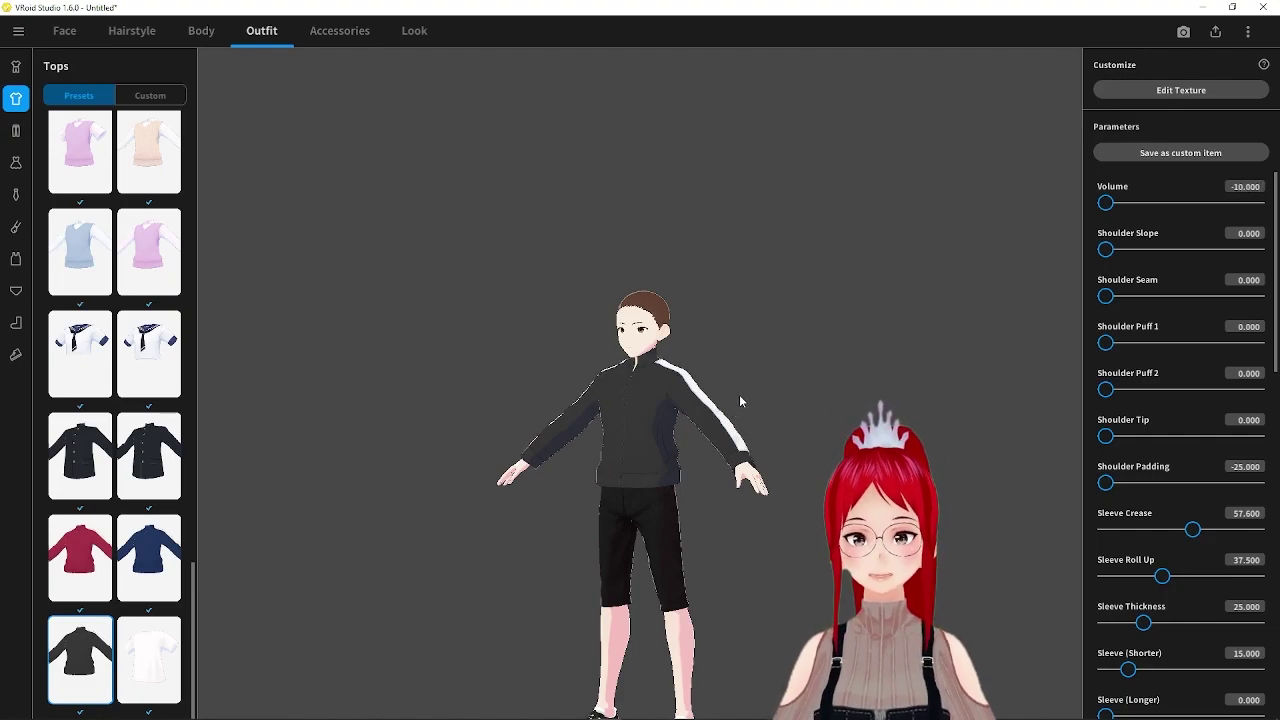
mouse_move(765, 400)
mouse_down()
mouse_move(711, 398)
mouse_move(750, 400)
mouse_move(717, 400)
mouse_move(766, 386)
mouse_up()
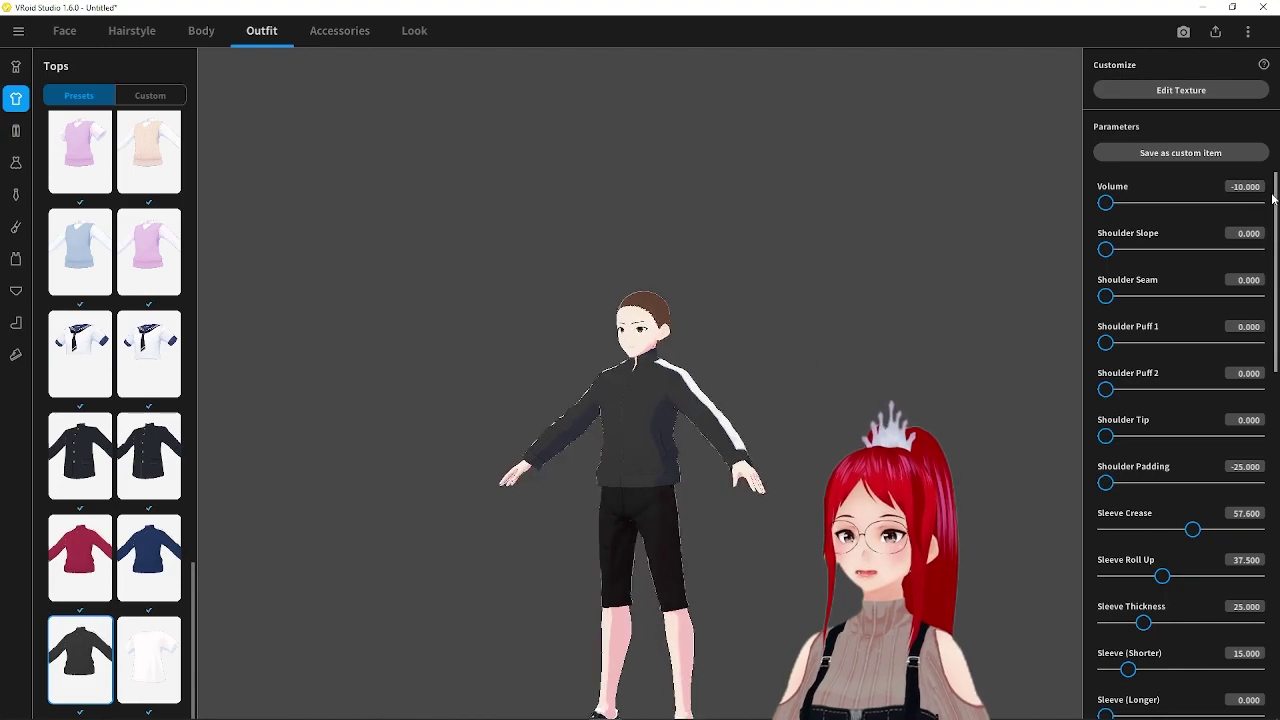
Step: Set the jacket's Volume to -30 and inspect the torso for skin poking through
click(1238, 189)
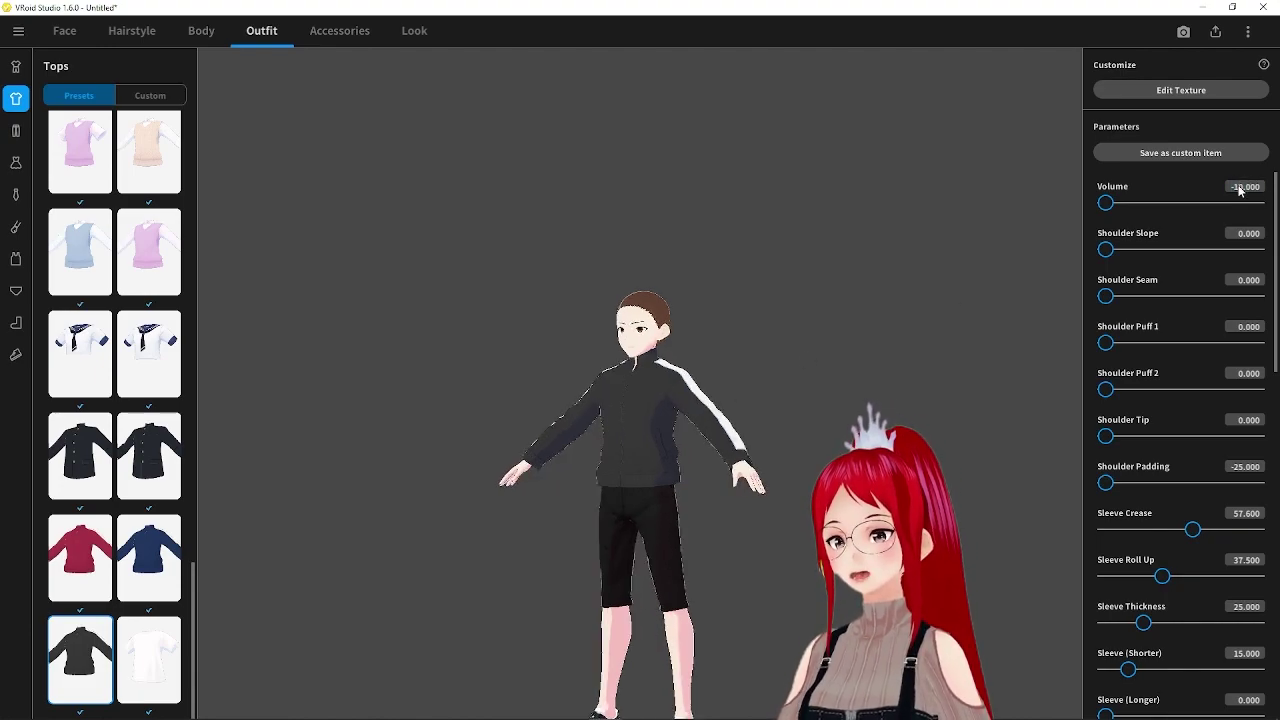
key(Return)
right_drag(806, 343, 854, 343)
right_drag(736, 379, 695, 362)
mouse_move(696, 368)
mouse_down()
mouse_move(812, 366)
mouse_move(686, 367)
mouse_up()
mouse_move(685, 369)
right_down()
mouse_move(646, 369)
mouse_move(684, 369)
right_up()
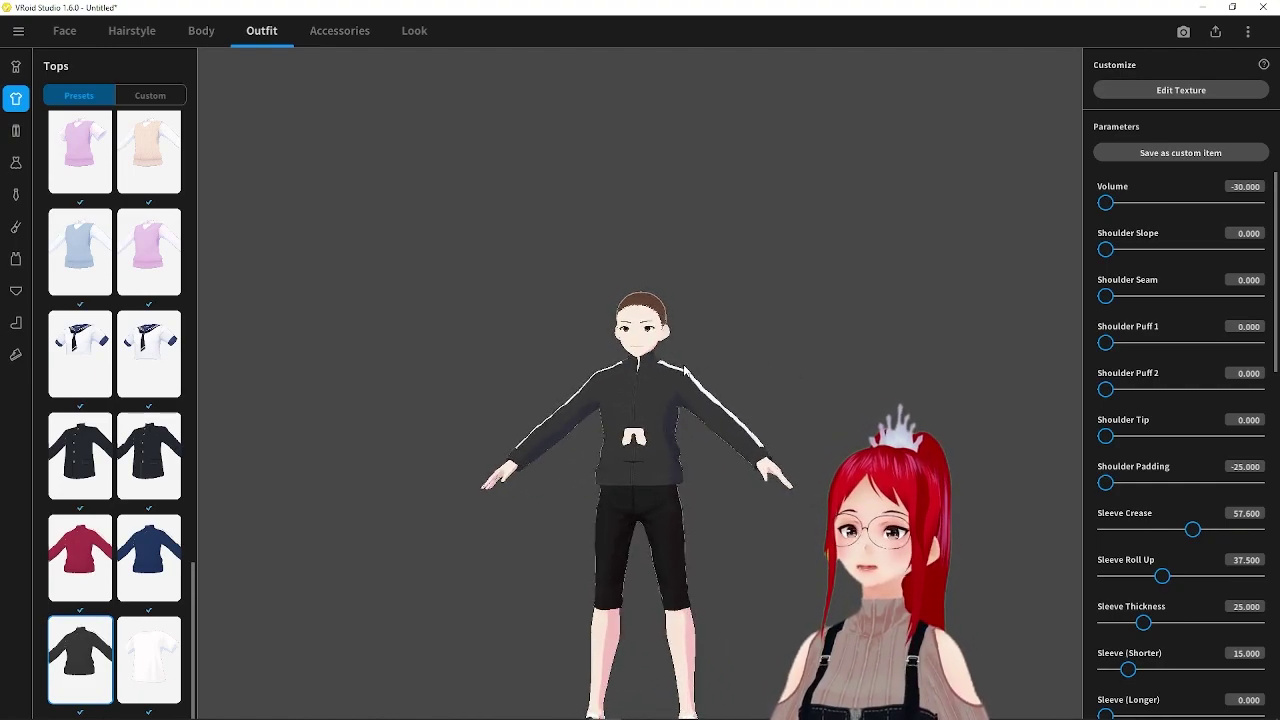
mouse_move(690, 360)
right_down()
mouse_move(697, 384)
mouse_move(656, 385)
mouse_move(690, 385)
right_up()
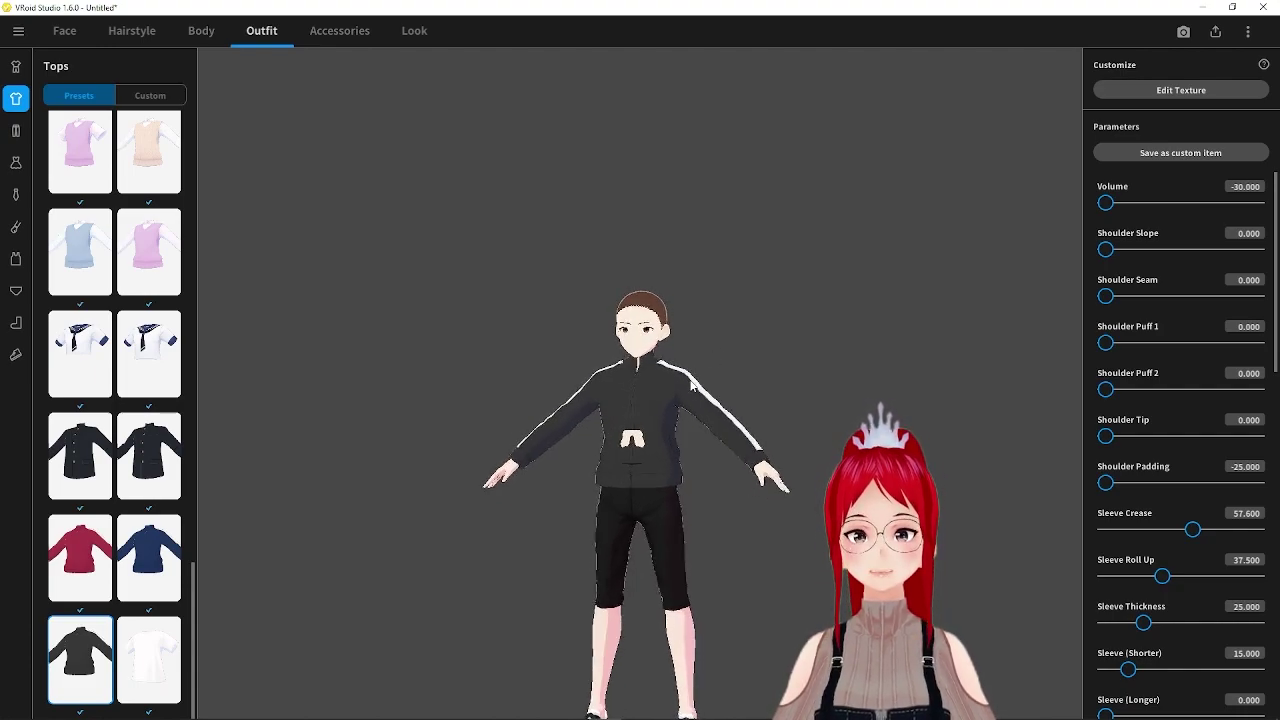
Step: Open the jacket's texture for editing and paint the torso black (#000000) on the skin mask's Default Design layer with a 42-wide brush
click(1128, 91)
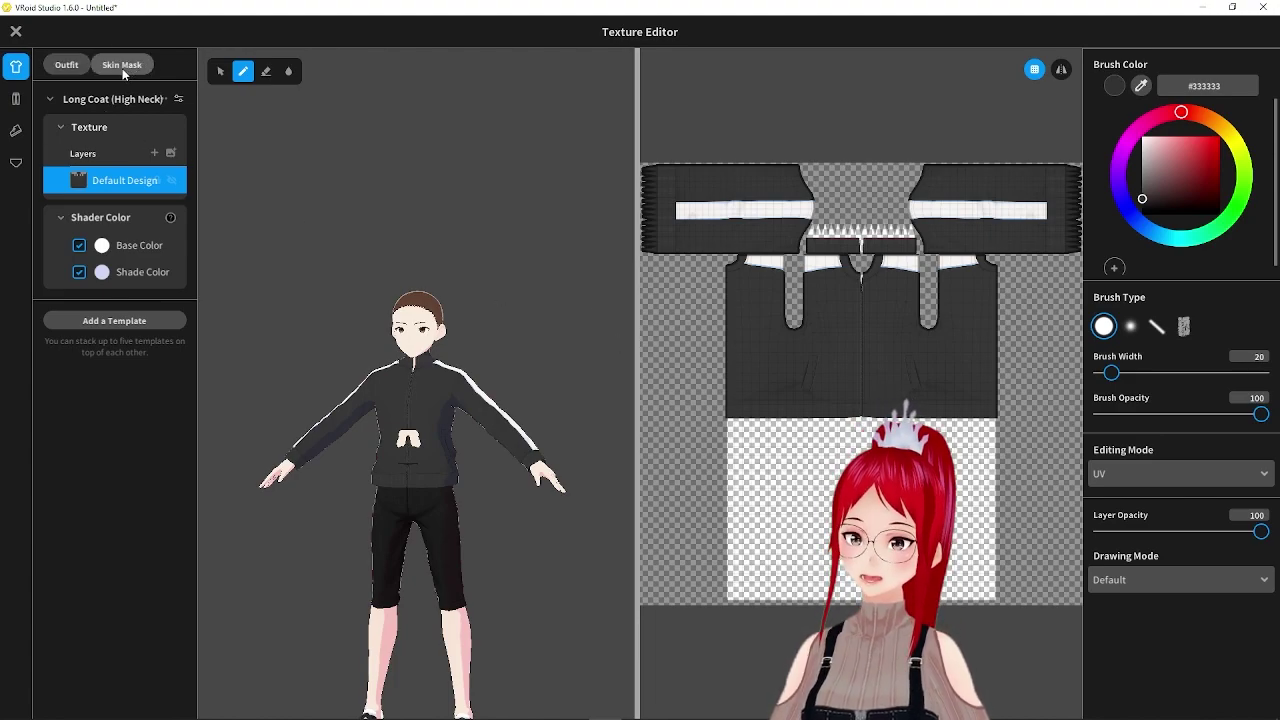
click(122, 68)
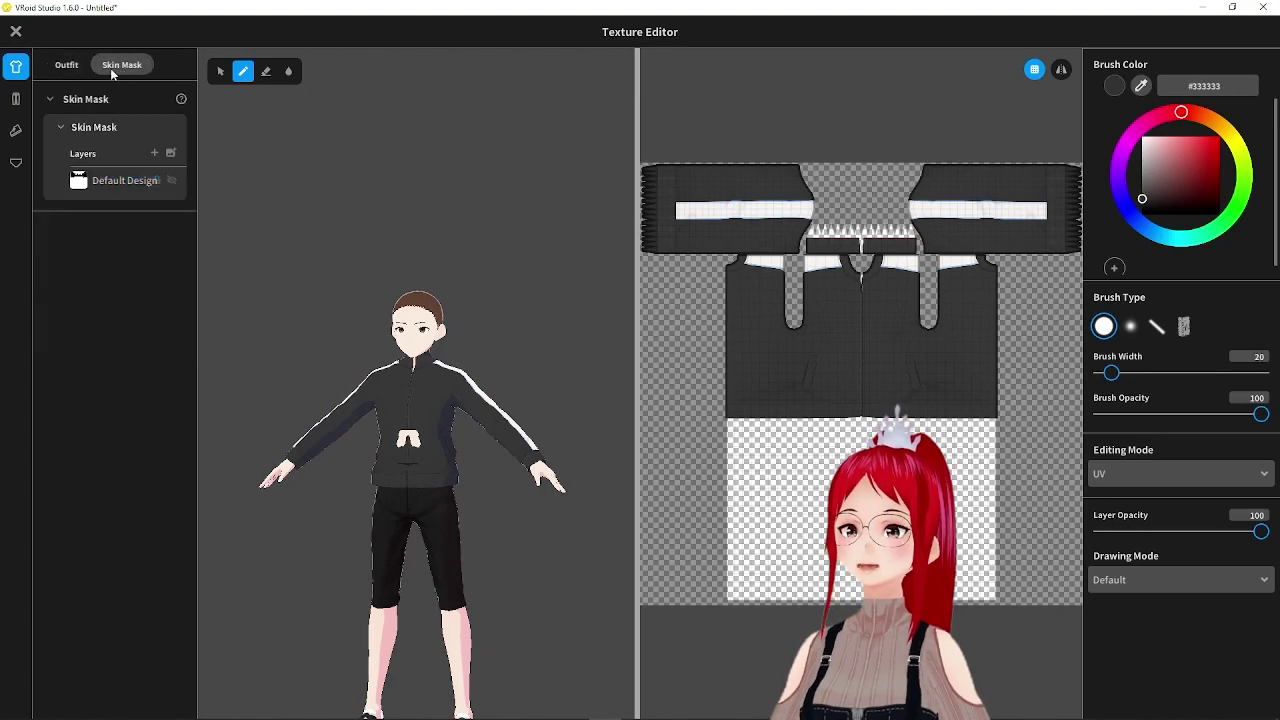
click(106, 186)
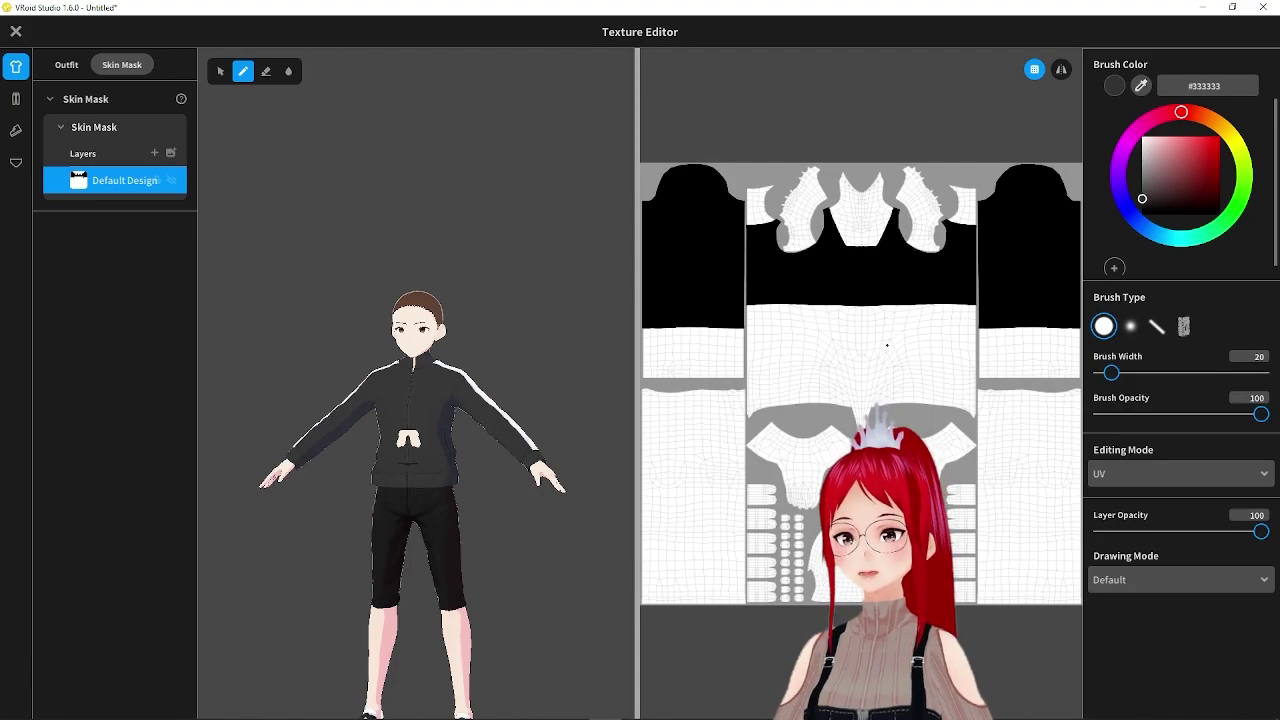
scroll(517, 350, up, 5)
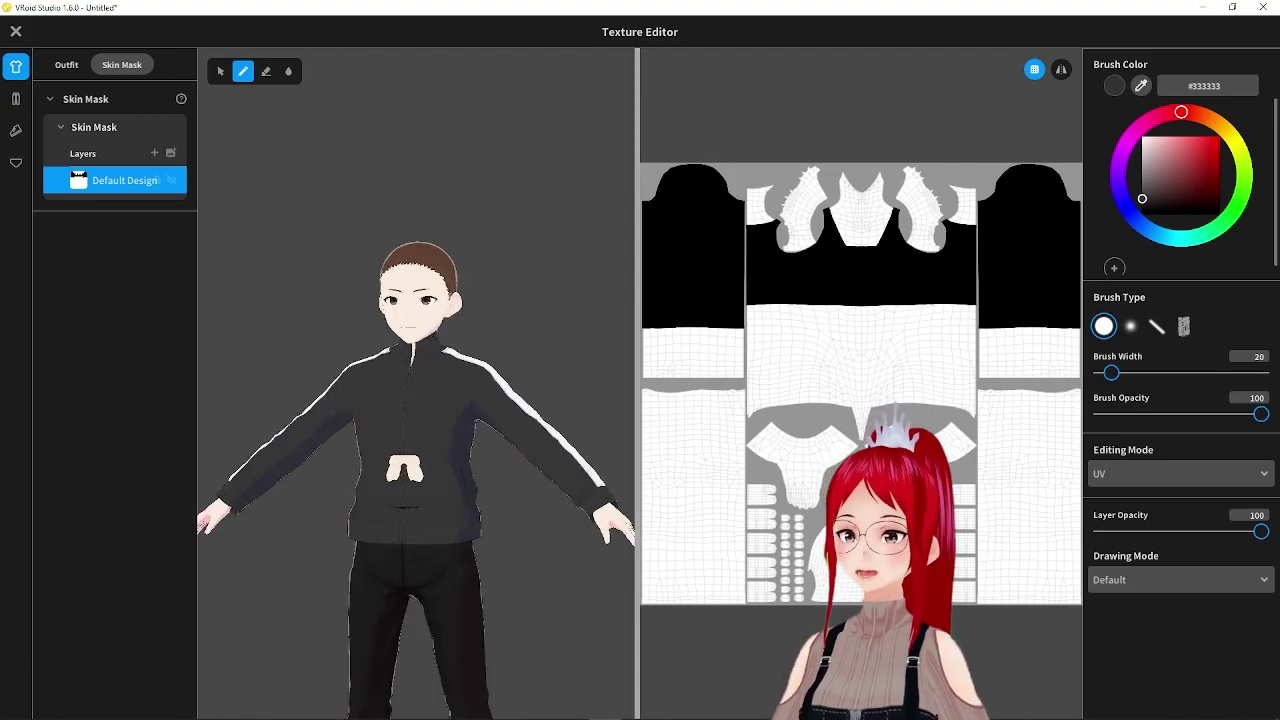
mouse_move(518, 349)
right_down()
mouse_move(484, 349)
mouse_move(542, 347)
mouse_move(508, 347)
right_up()
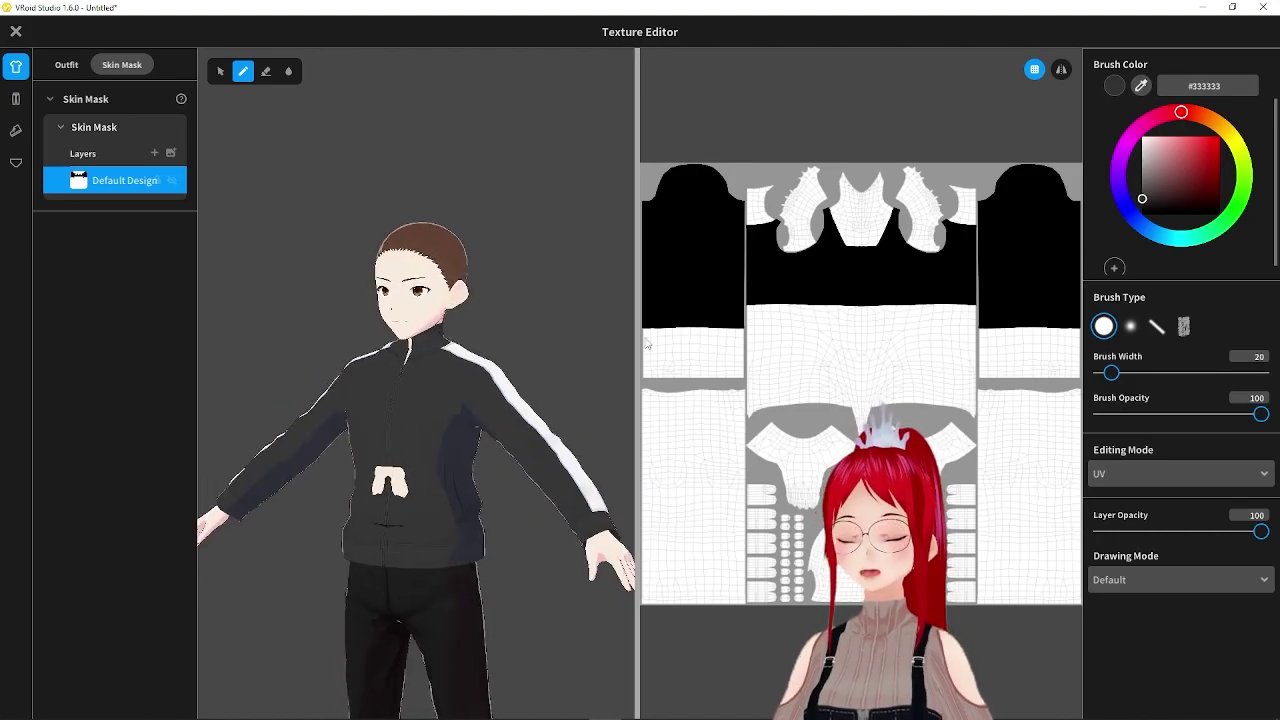
click(1033, 239)
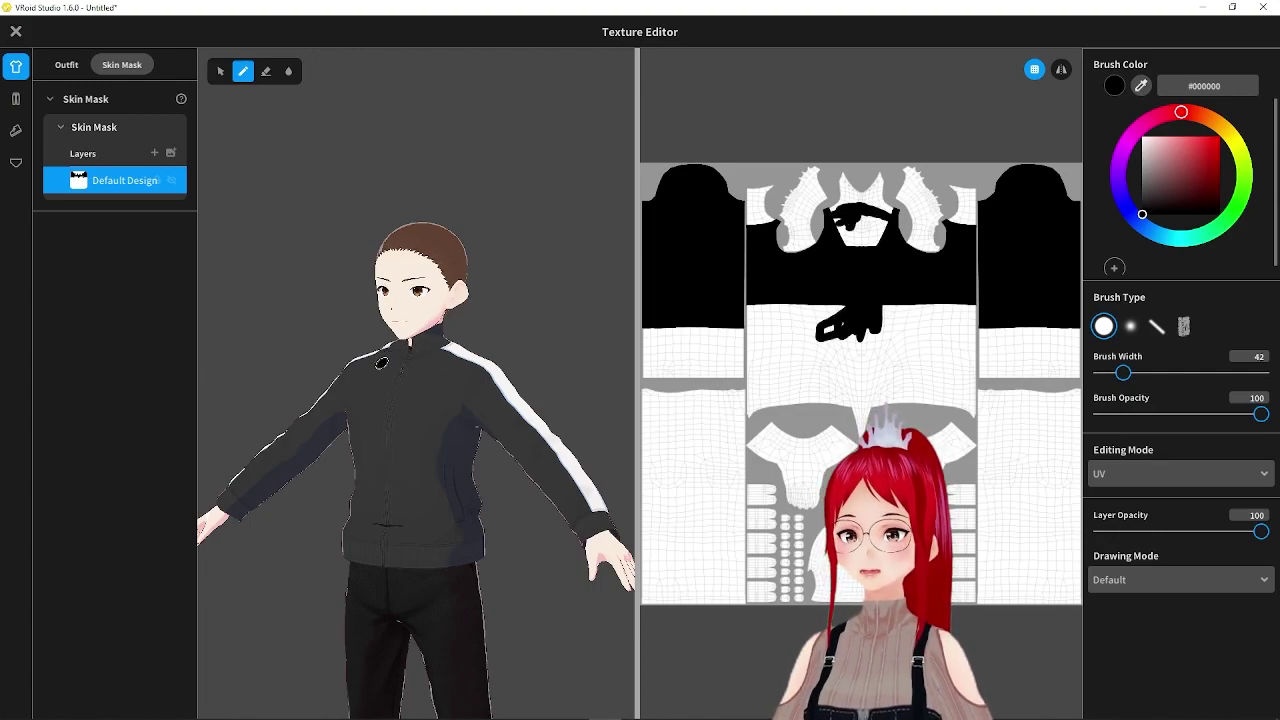
key(ctrl+z)
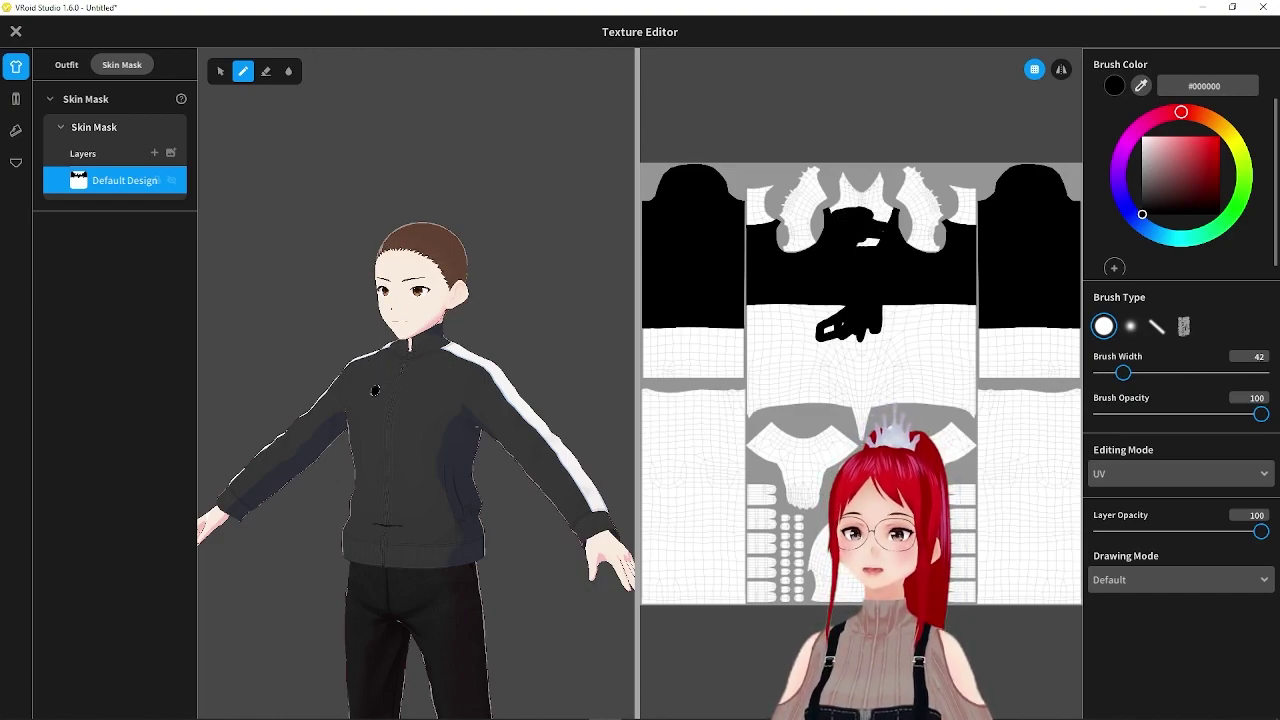
Step: Try painting the character's hand black on the skin mask and undo those strokes
mouse_move(407, 424)
right_down()
mouse_move(503, 426)
mouse_move(377, 429)
right_up()
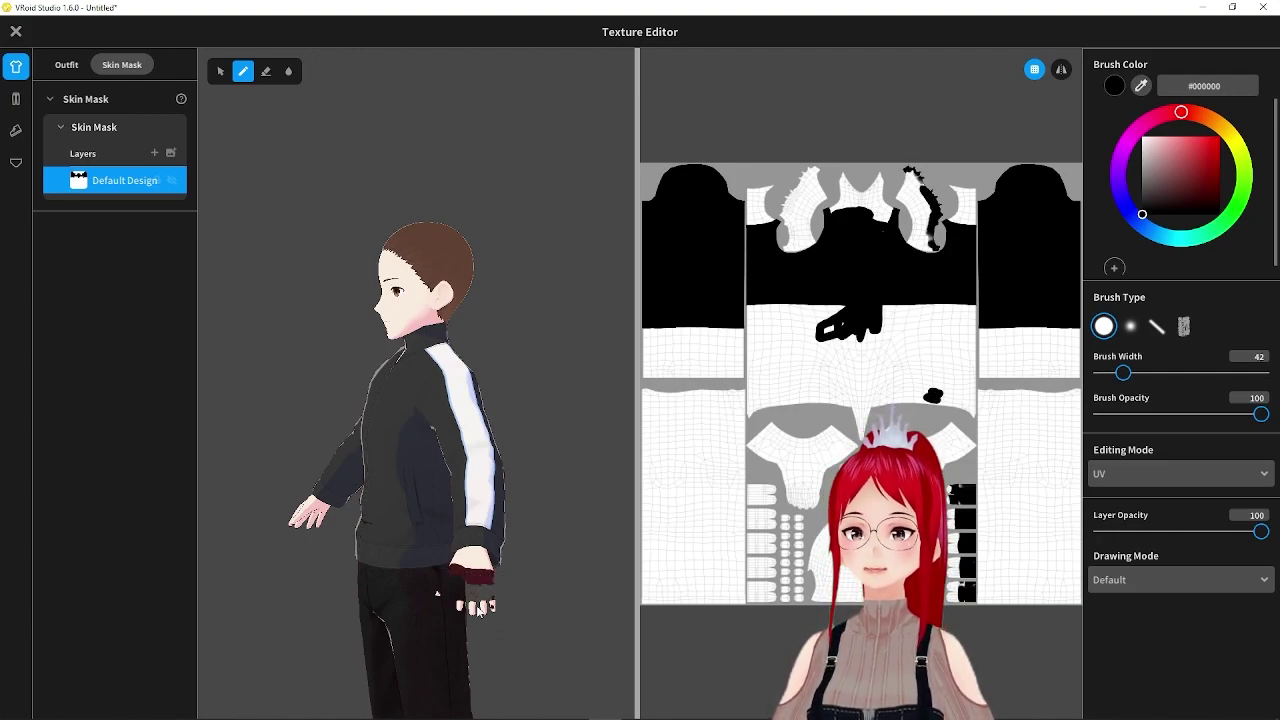
mouse_move(518, 622)
right_down()
mouse_move(548, 626)
mouse_move(510, 627)
right_up()
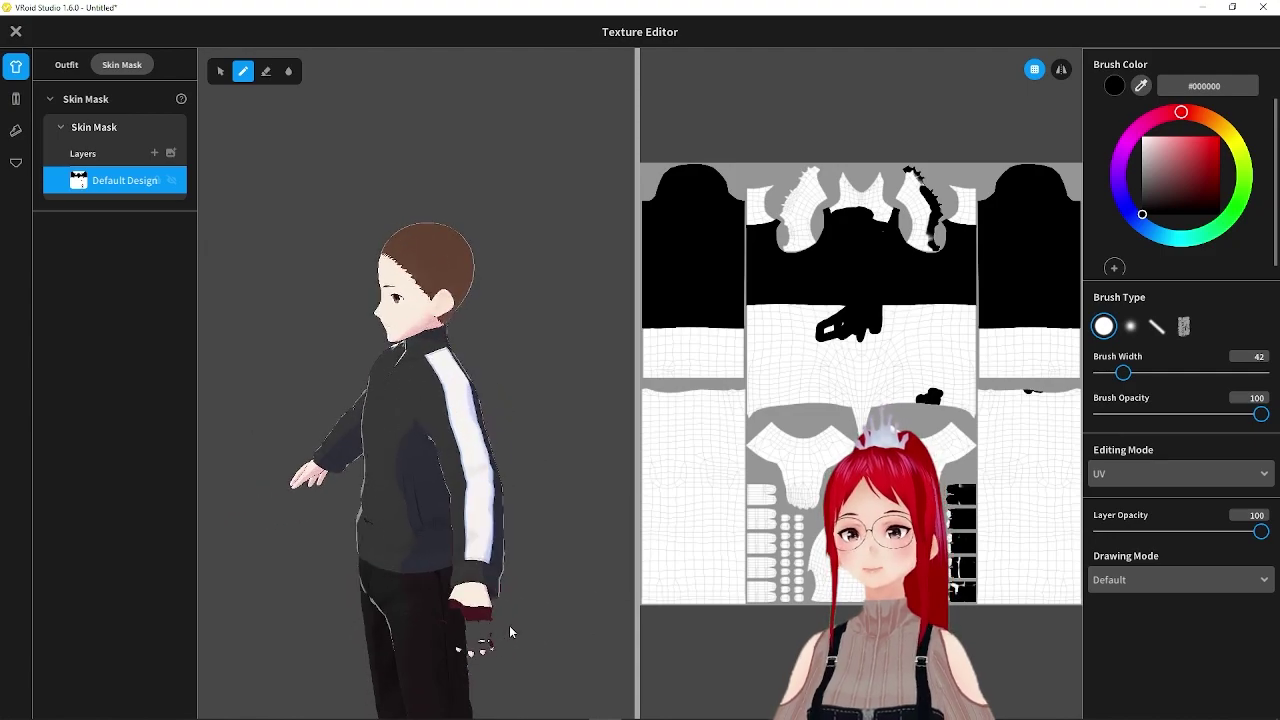
key(ctrl+z)
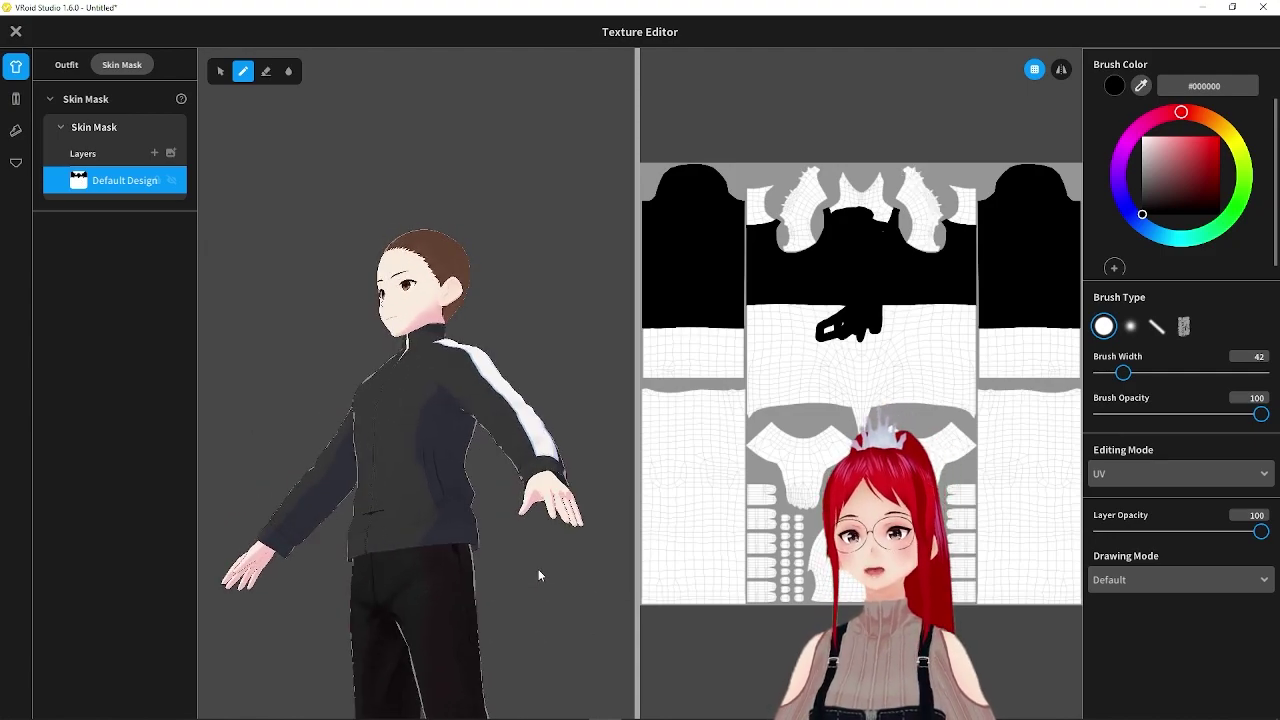
mouse_move(524, 585)
right_down()
mouse_move(552, 585)
mouse_move(539, 586)
right_up()
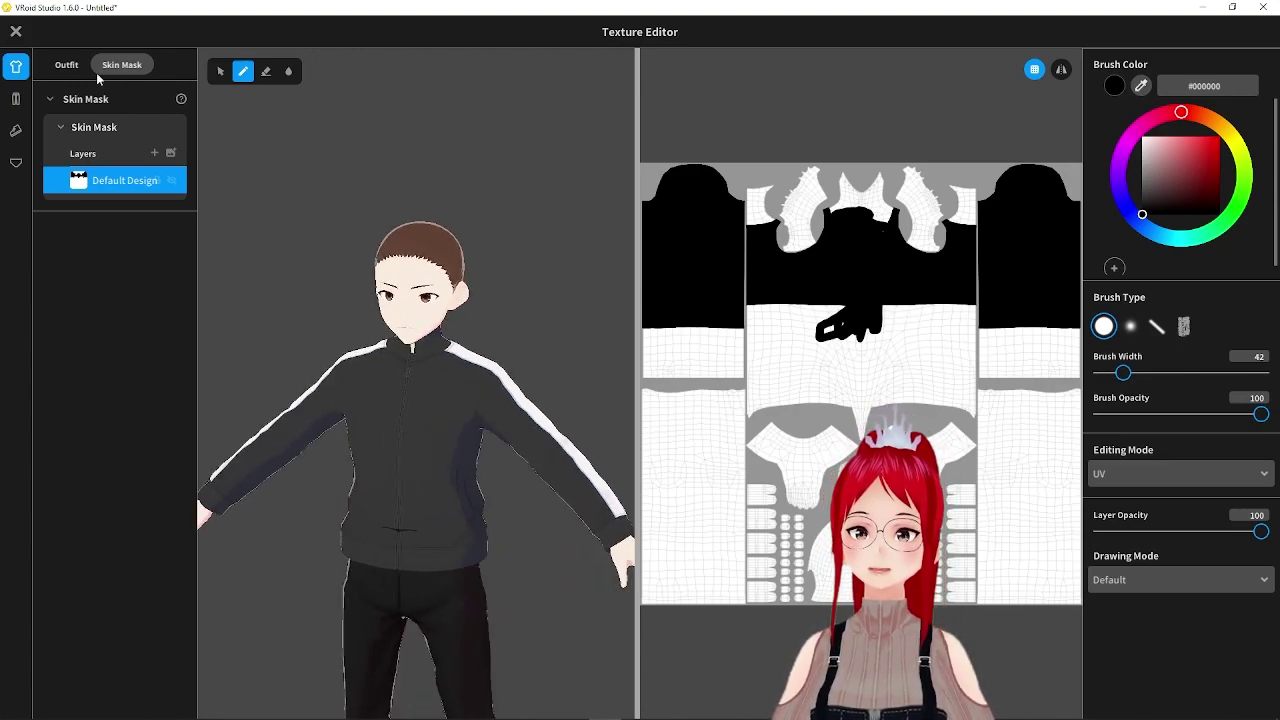
Step: Erase the torso area from the jacket's Default Design outfit layer with a 117-wide eraser
click(64, 65)
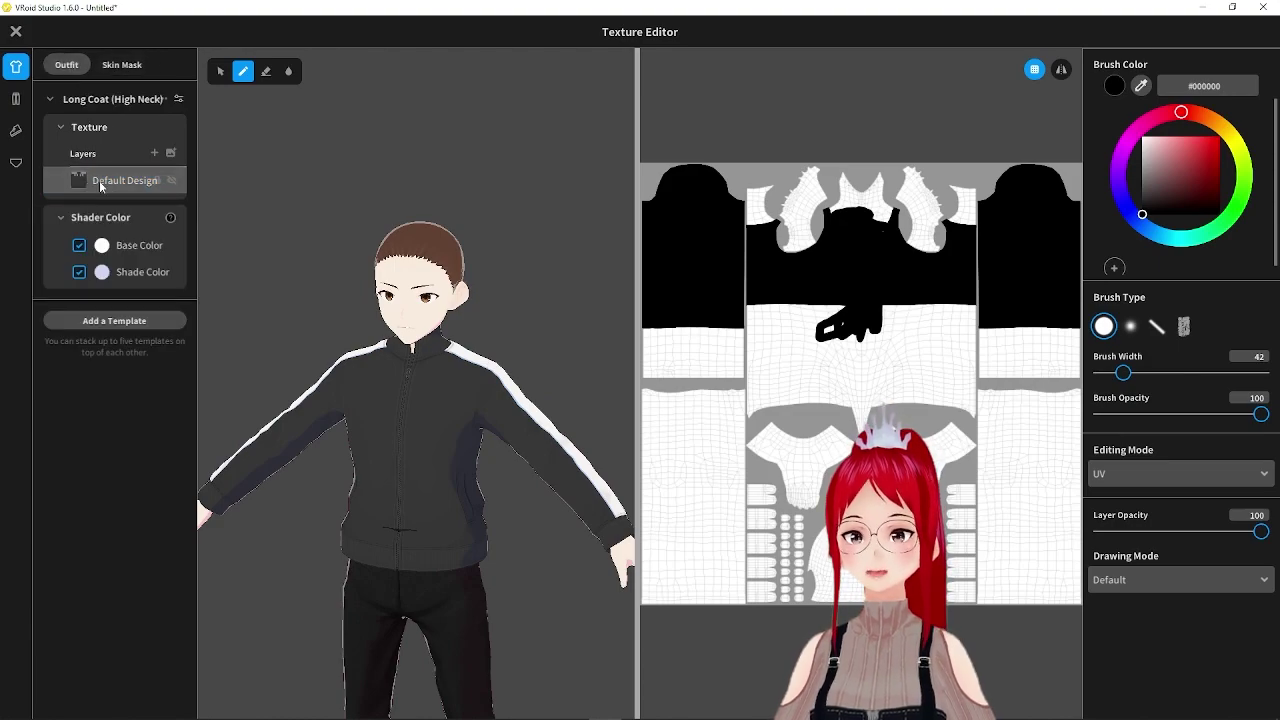
click(263, 72)
mouse_move(716, 324)
mouse_down()
mouse_move(990, 345)
mouse_move(730, 335)
mouse_move(995, 300)
mouse_move(1015, 316)
mouse_move(949, 331)
mouse_up()
mouse_move(1061, 357)
mouse_down()
mouse_move(790, 285)
mouse_move(651, 306)
mouse_move(960, 323)
mouse_move(736, 350)
mouse_up()
Step: Erase a band across the skin mask's torso and paint the mask's torso and arm areas white (#FFFFFF) with the 117-wide brush
click(122, 64)
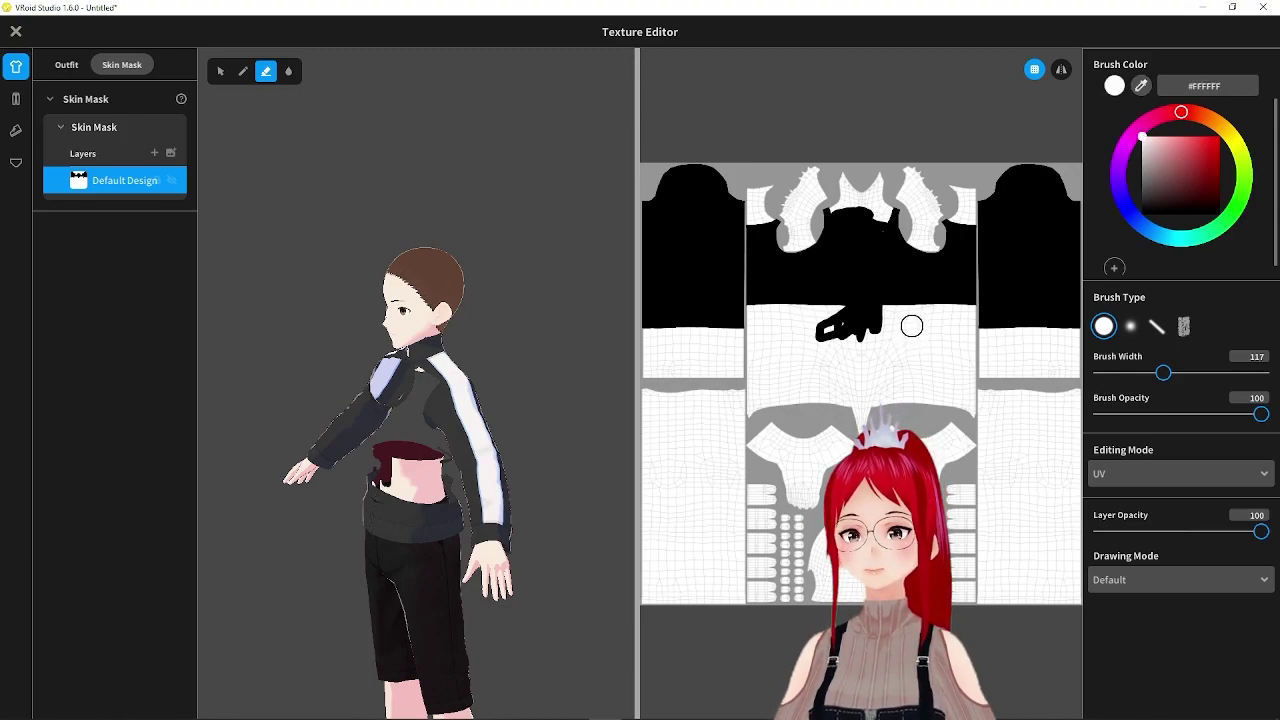
mouse_move(916, 323)
mouse_down()
mouse_move(740, 337)
mouse_move(680, 326)
mouse_move(912, 320)
mouse_up()
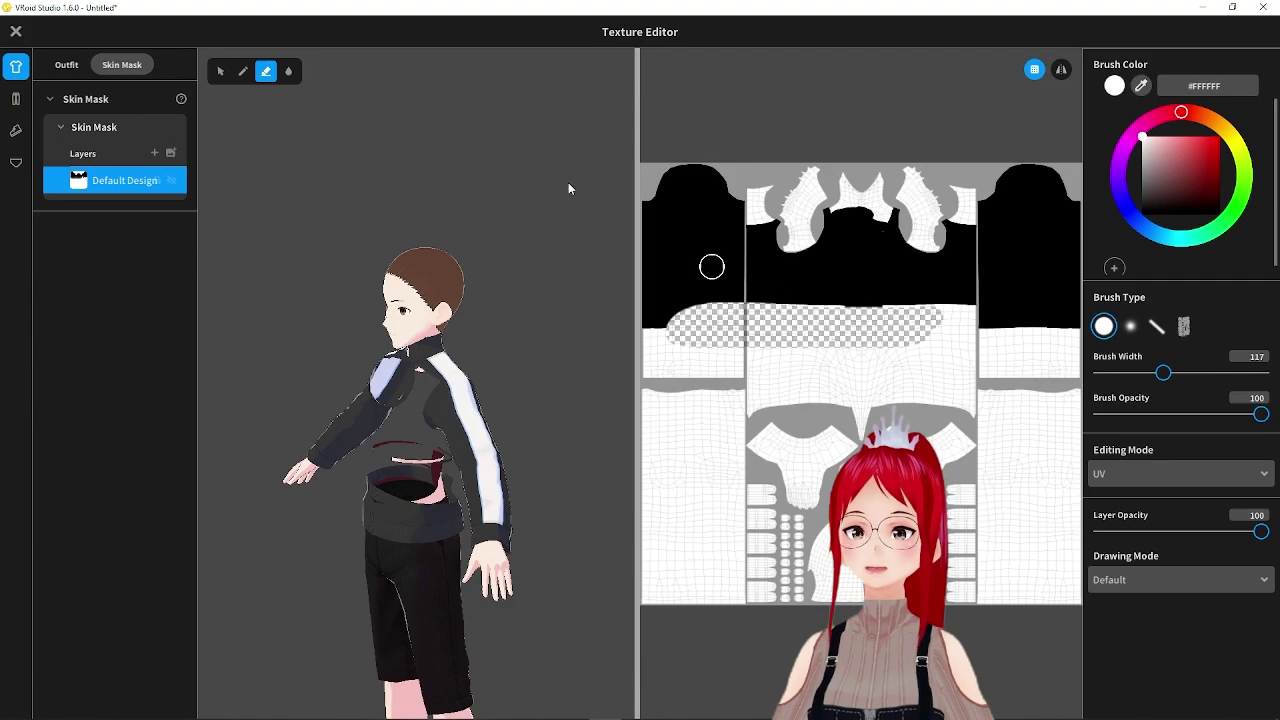
click(243, 72)
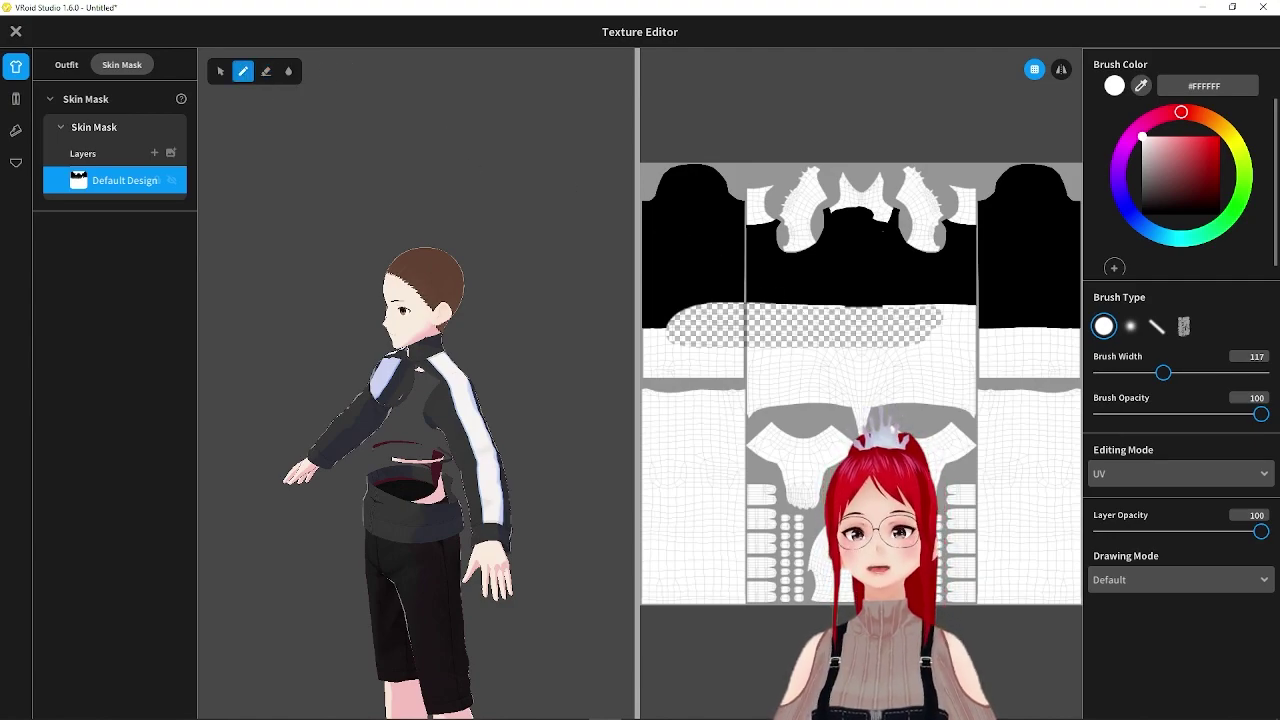
mouse_move(943, 317)
mouse_down()
mouse_move(949, 303)
mouse_move(618, 332)
mouse_move(931, 277)
mouse_move(540, 257)
mouse_move(890, 225)
mouse_move(543, 189)
mouse_move(777, 171)
mouse_up()
mouse_move(862, 257)
mouse_down()
mouse_move(805, 256)
mouse_move(1062, 182)
mouse_move(936, 177)
mouse_up()
drag(1022, 268, 918, 270)
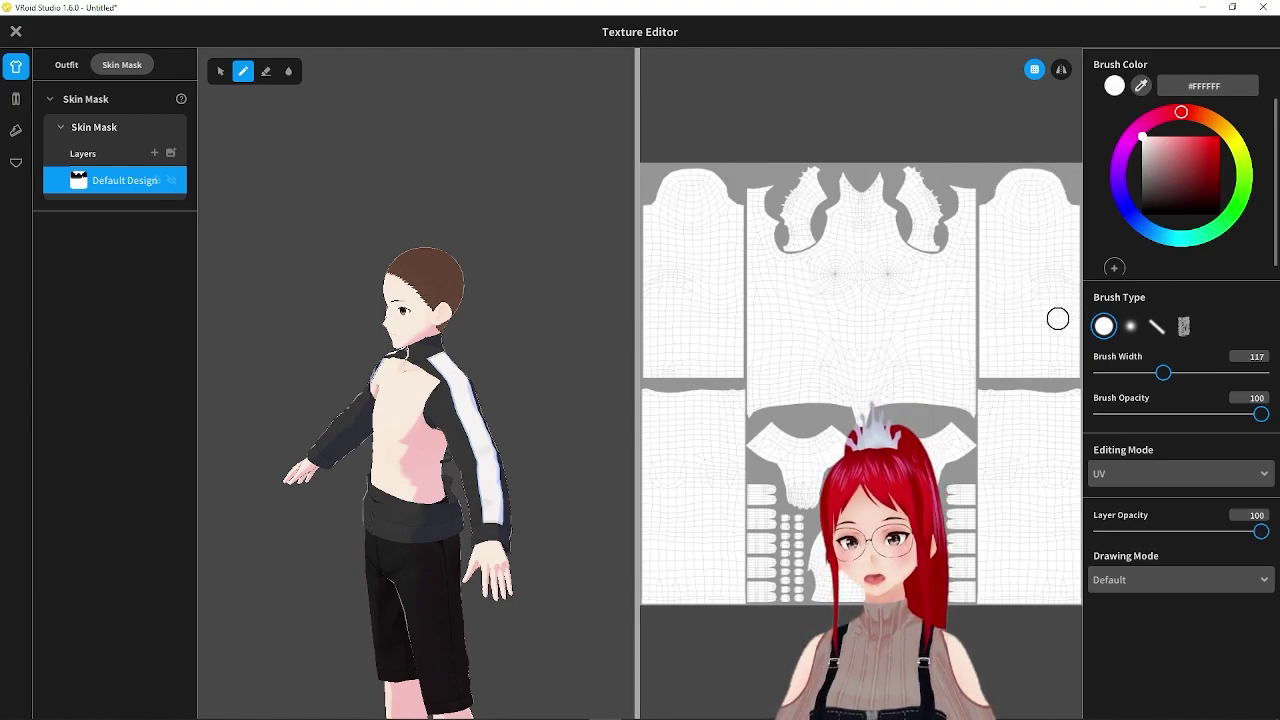
right_drag(593, 282, 490, 280)
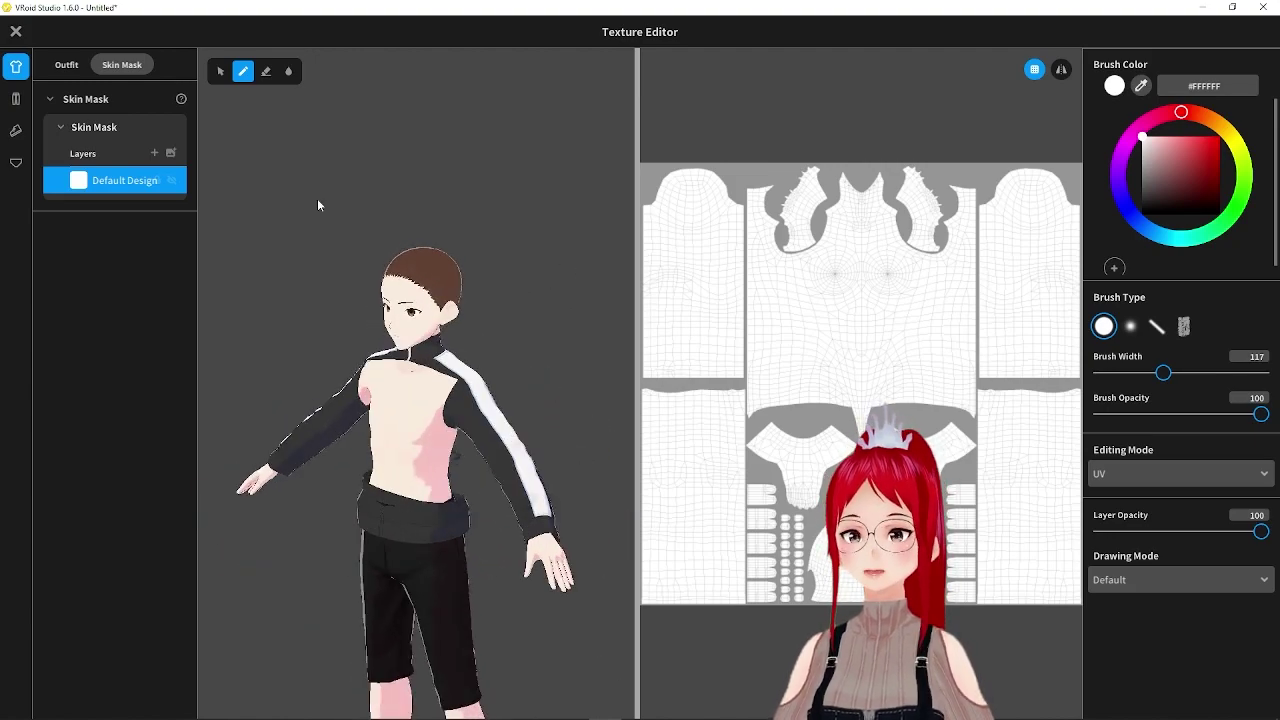
Step: Close the texture editor and swap the character's shorts for the belted long black pants preset
click(15, 35)
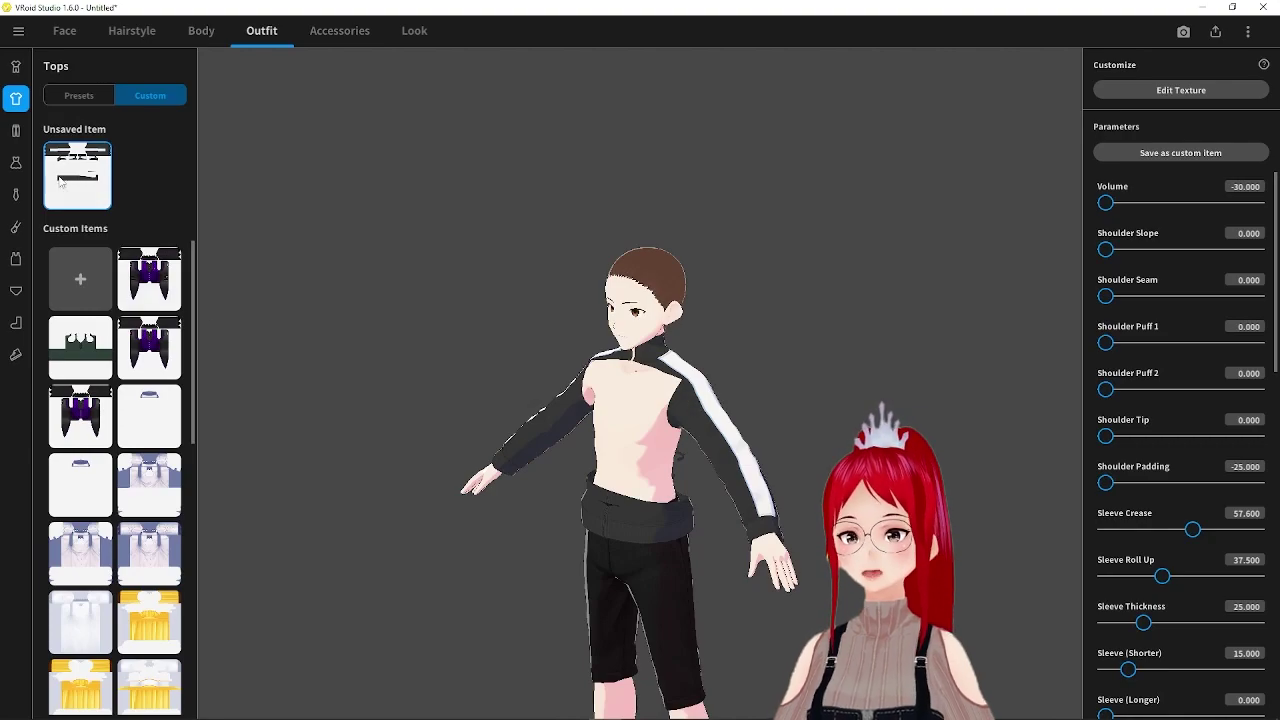
click(16, 131)
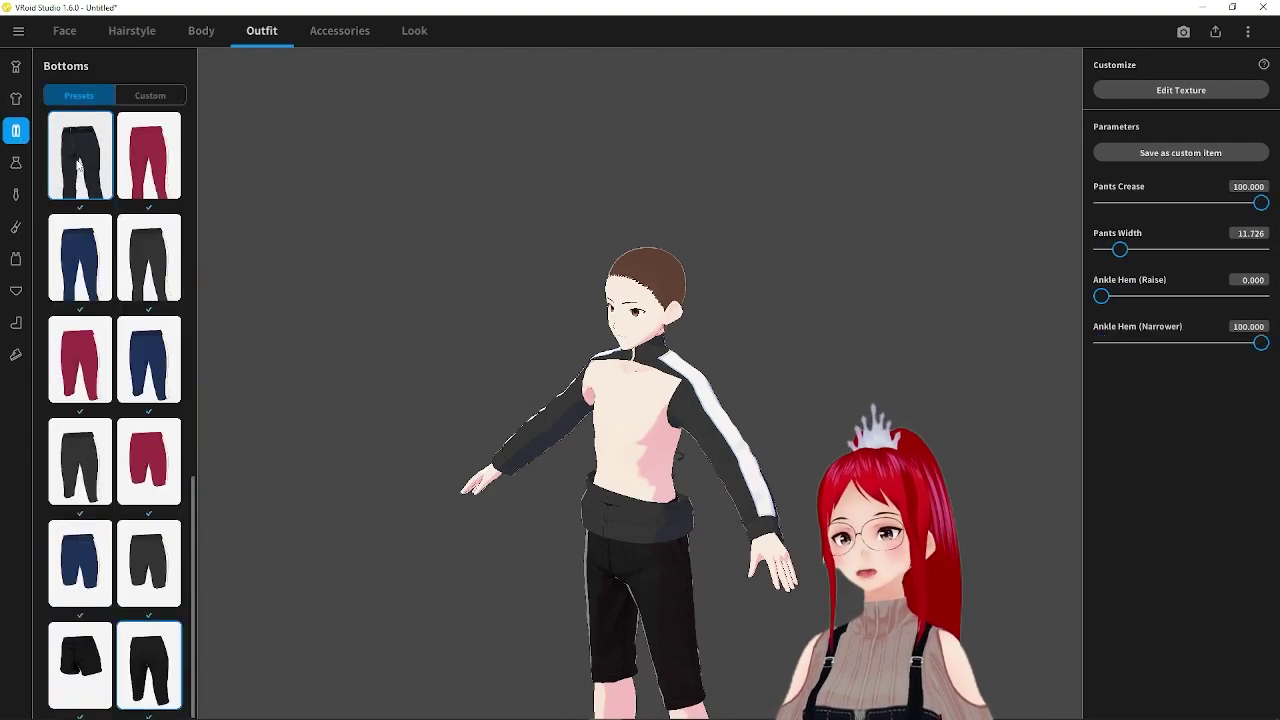
click(80, 165)
Step: Remove the jacket from the character's top and open the long pants' texture for editing
click(16, 99)
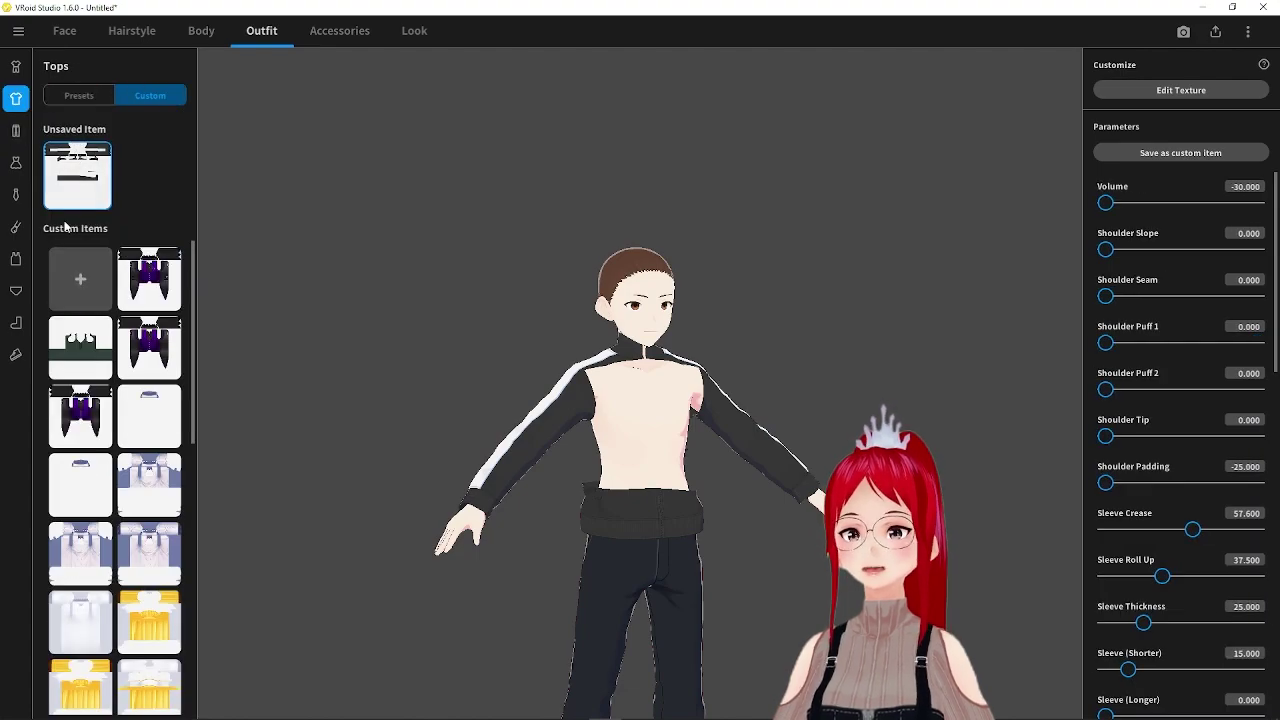
click(62, 100)
click(64, 152)
scroll(68, 165, up, 8)
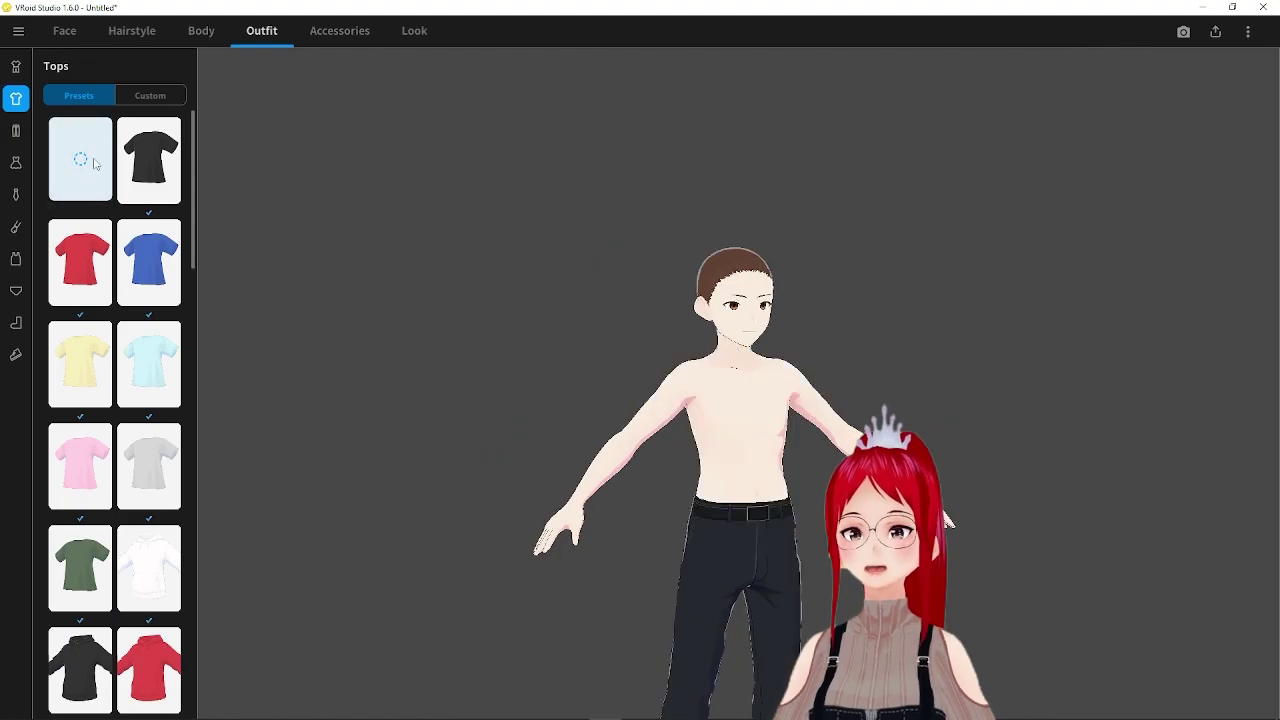
click(16, 131)
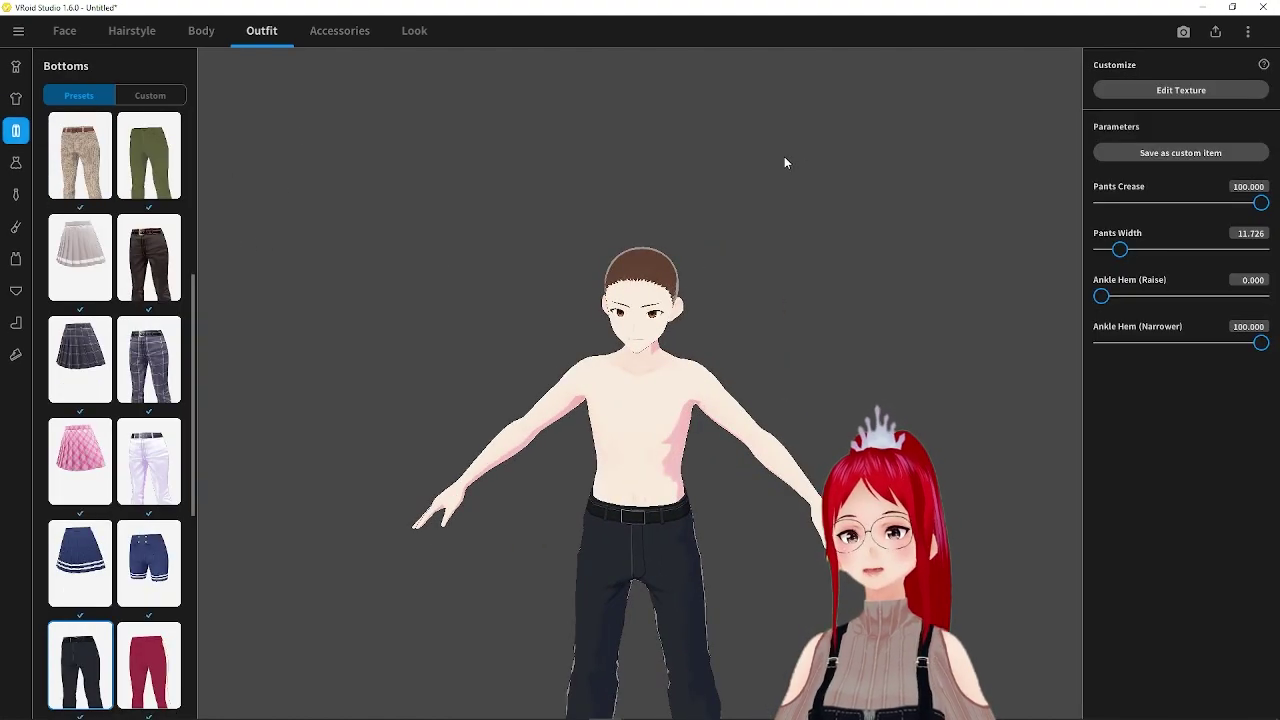
click(1203, 89)
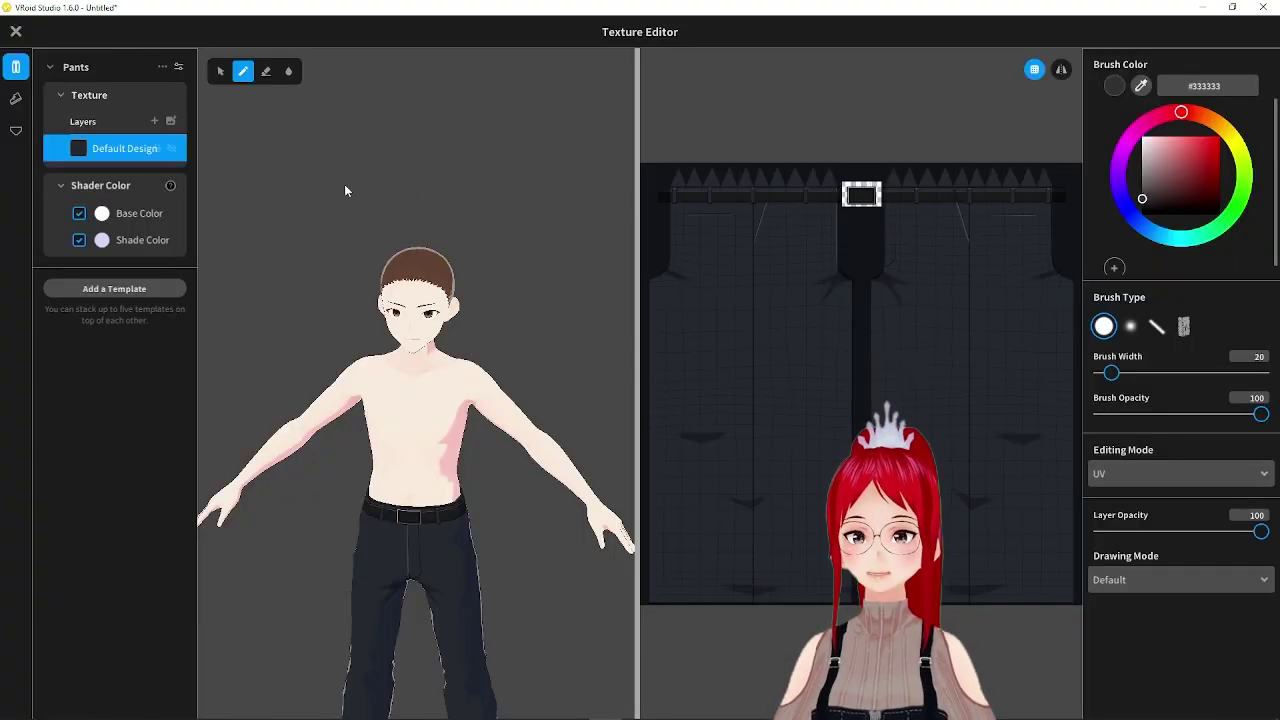
Step: Add a layer to the pants' texture, try painting its leg area magenta (#FF47D4) and undo the last stroke
click(154, 121)
click(1136, 131)
drag(1142, 198, 1198, 136)
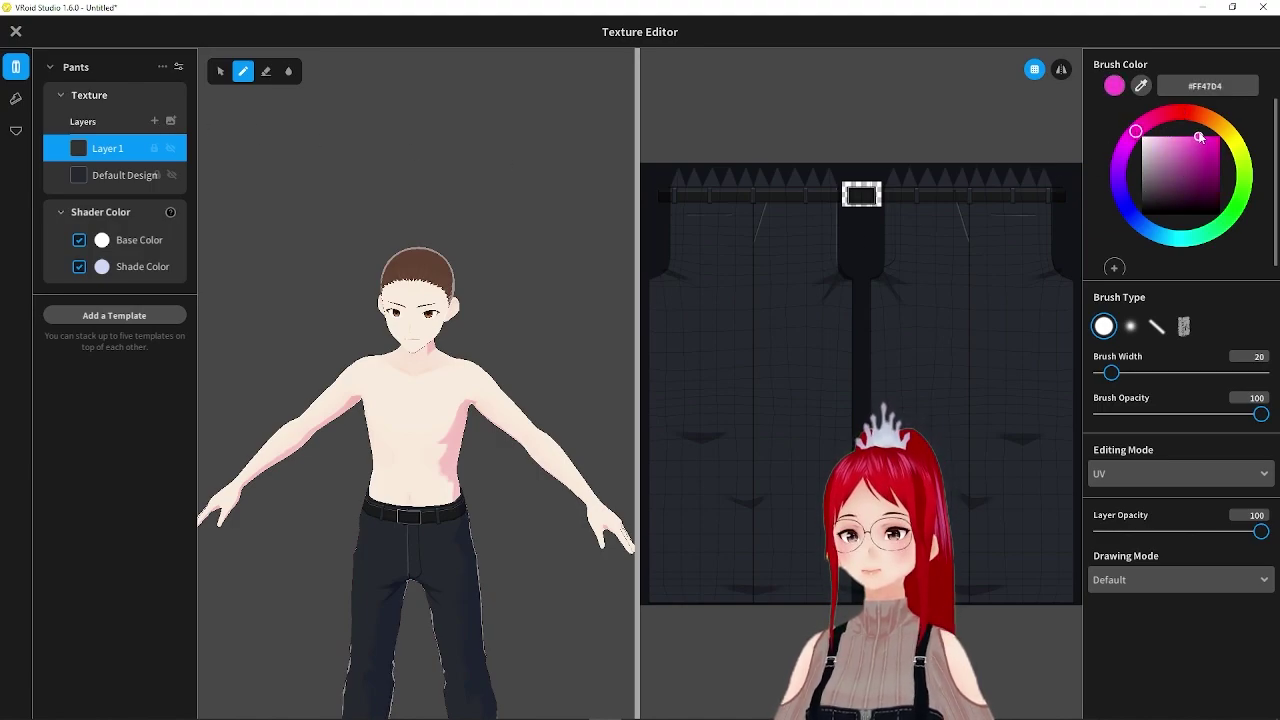
drag(1111, 373, 1127, 373)
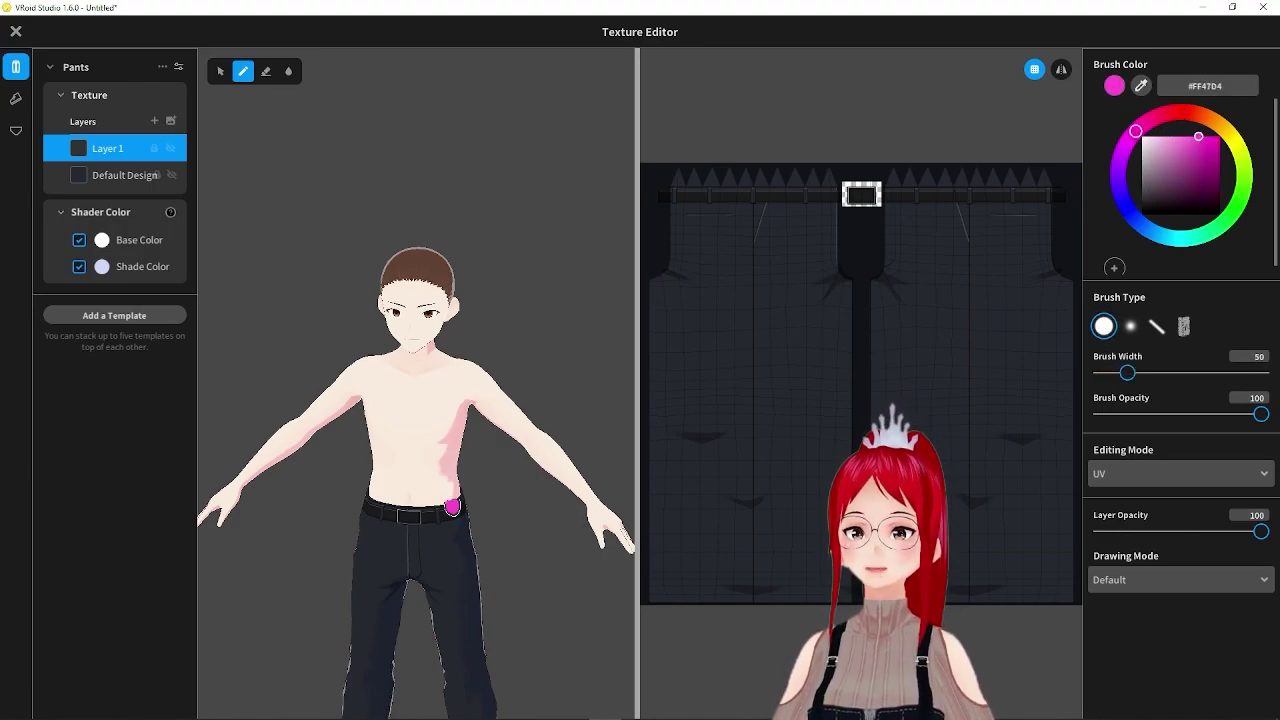
mouse_move(907, 293)
mouse_down()
mouse_move(1085, 312)
mouse_move(677, 343)
mouse_move(820, 423)
mouse_move(1183, 467)
mouse_up()
drag(1130, 373, 1195, 376)
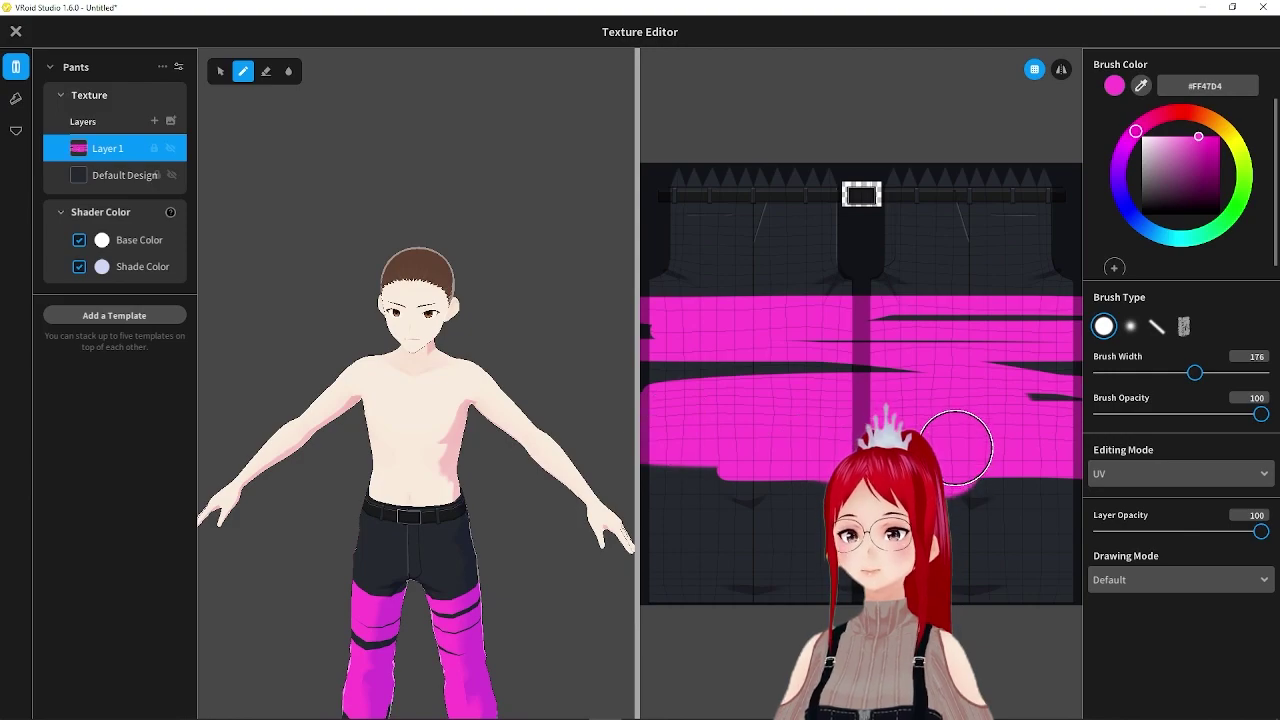
key(ctrl+z)
Step: Paint the pants' lower half magenta with the 176-wide brush and try the layer's other drawing modes
drag(1075, 440, 648, 444)
mouse_move(519, 456)
mouse_down()
mouse_move(1251, 554)
mouse_move(495, 586)
mouse_move(769, 566)
mouse_up()
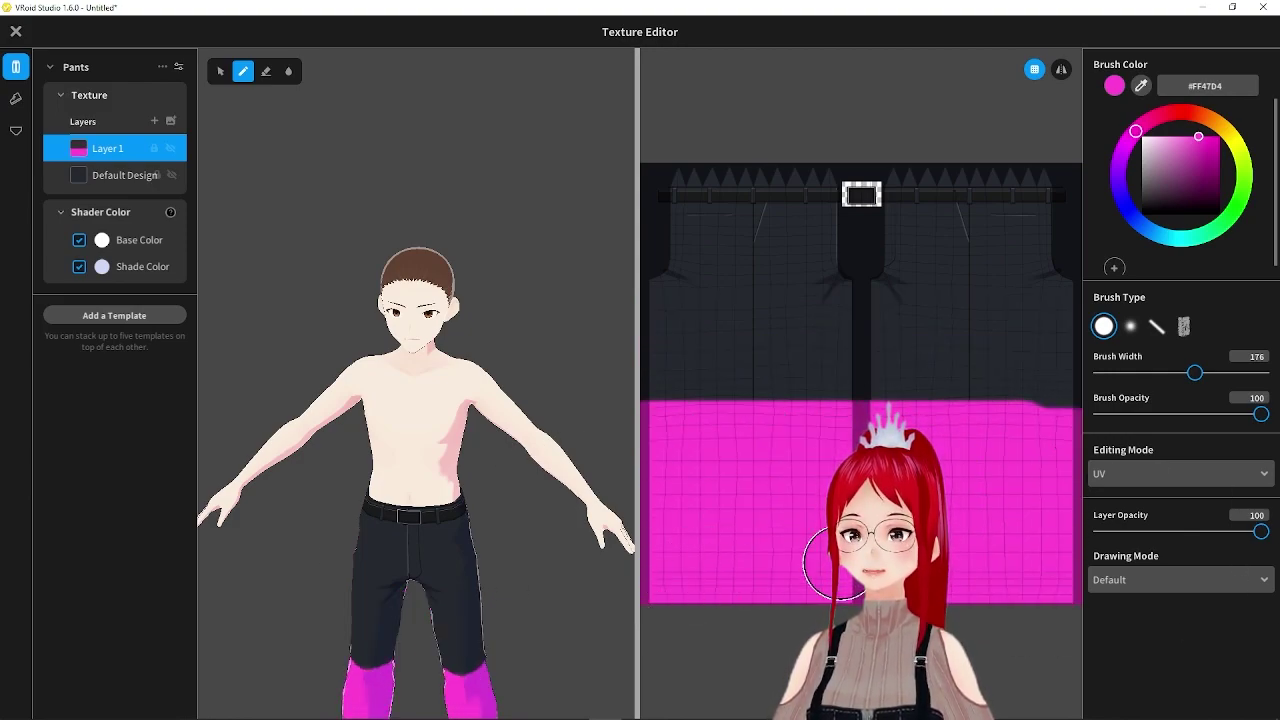
click(1262, 580)
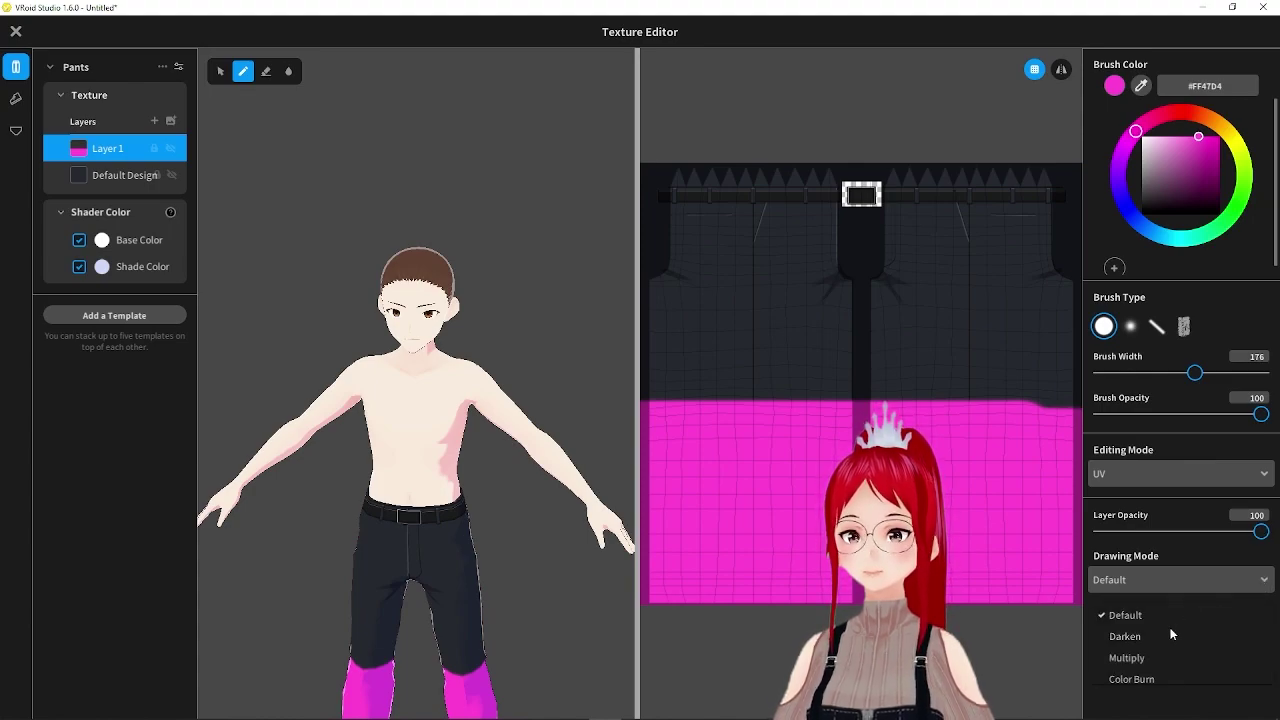
click(1130, 651)
click(1262, 581)
scroll(1217, 621, down, 5)
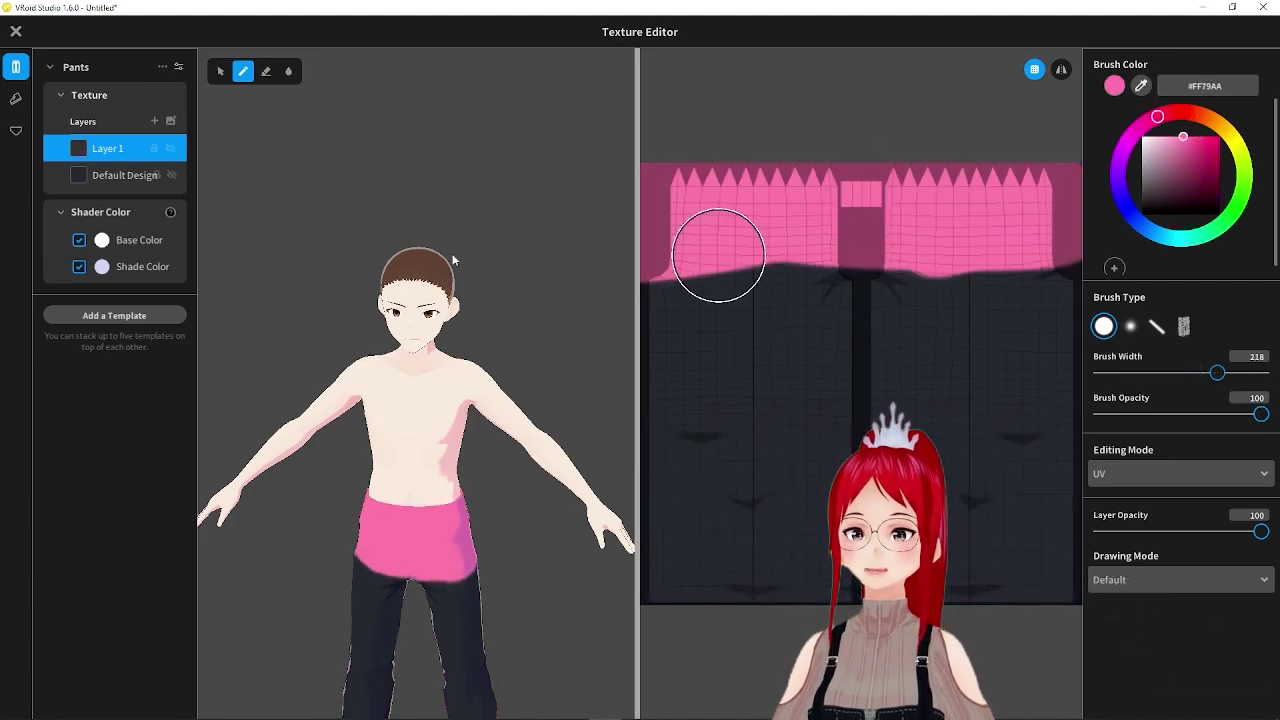
Step: Cover the added pants layer in pink (#FF79AA) with the 218-wide brush and set its drawing mode to Multiply
drag(714, 251, 489, 548)
click(1262, 580)
click(1160, 651)
Step: Set the pink pants layer's drawing mode to Color
click(1234, 585)
scroll(1200, 625, down, 10)
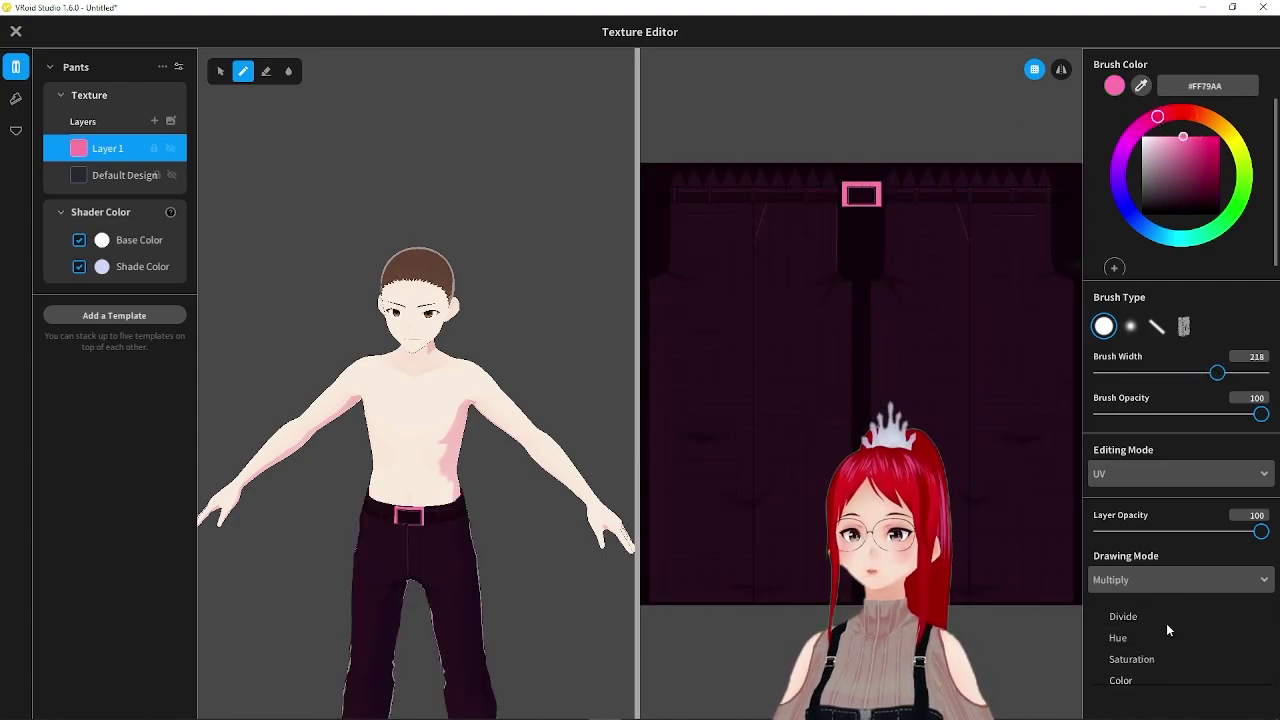
click(1185, 620)
click(1190, 582)
scroll(1176, 638, down, 1)
scroll(1175, 632, down, 10)
click(1122, 648)
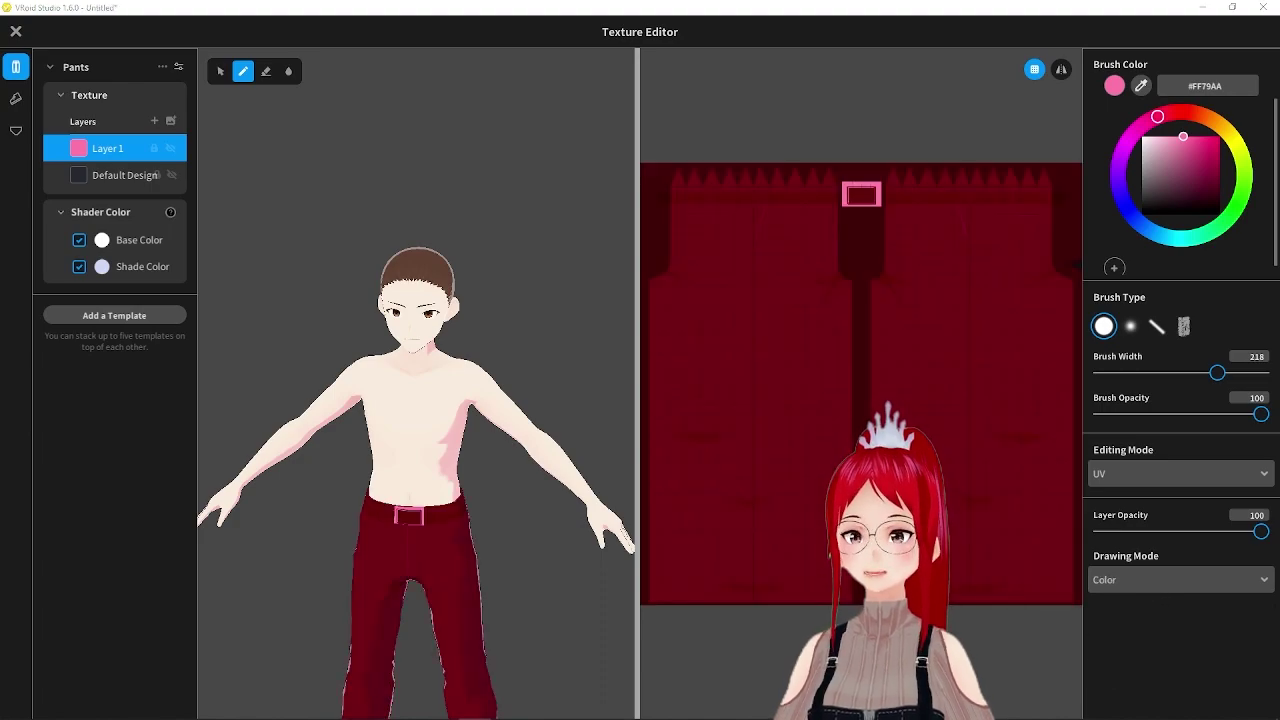
Step: Try several other drawing modes on the pink pants layer
click(1172, 580)
scroll(1172, 645, down, 5)
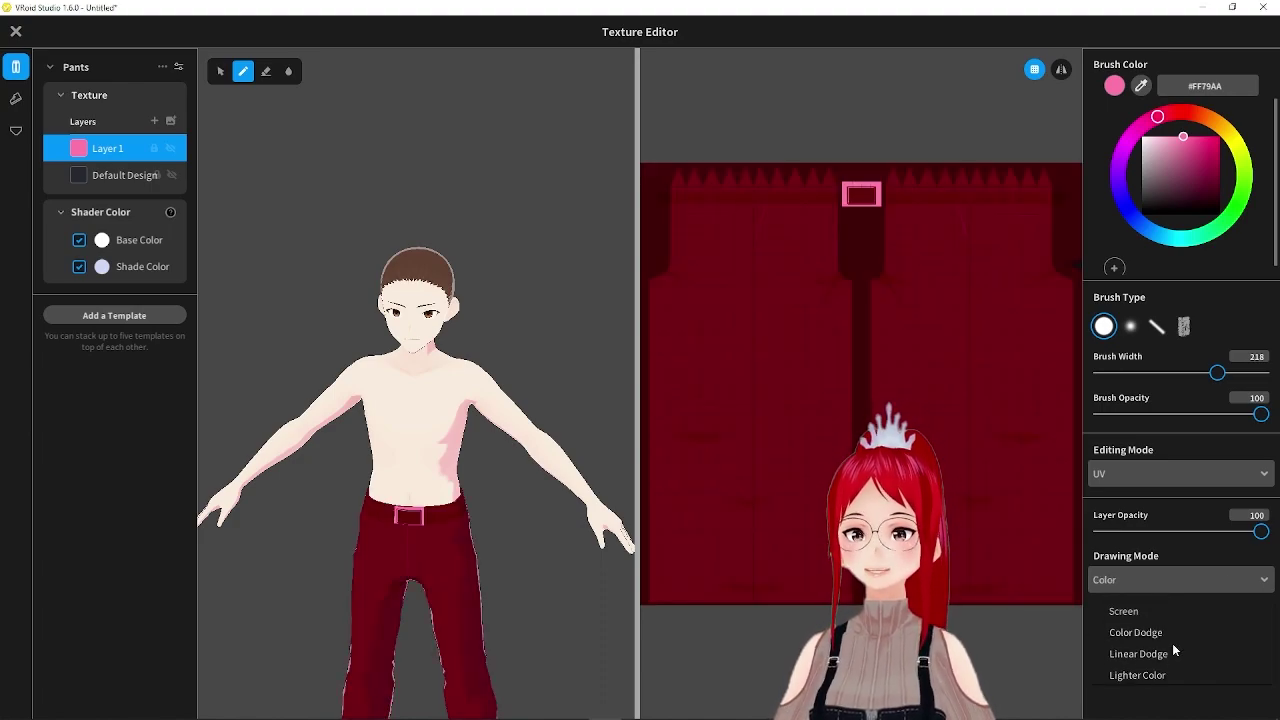
scroll(1172, 643, down, 5)
click(1139, 645)
click(1185, 580)
scroll(1194, 634, down, 5)
click(1185, 636)
click(1180, 580)
scroll(1166, 634, down, 5)
scroll(1166, 634, down, 5)
click(1150, 630)
Step: Switch the added pants layer back to Multiply and cover it in violet-blue (#797DFF)
click(1262, 581)
scroll(1166, 660, down, 3)
scroll(1155, 656, up, 3)
click(1146, 656)
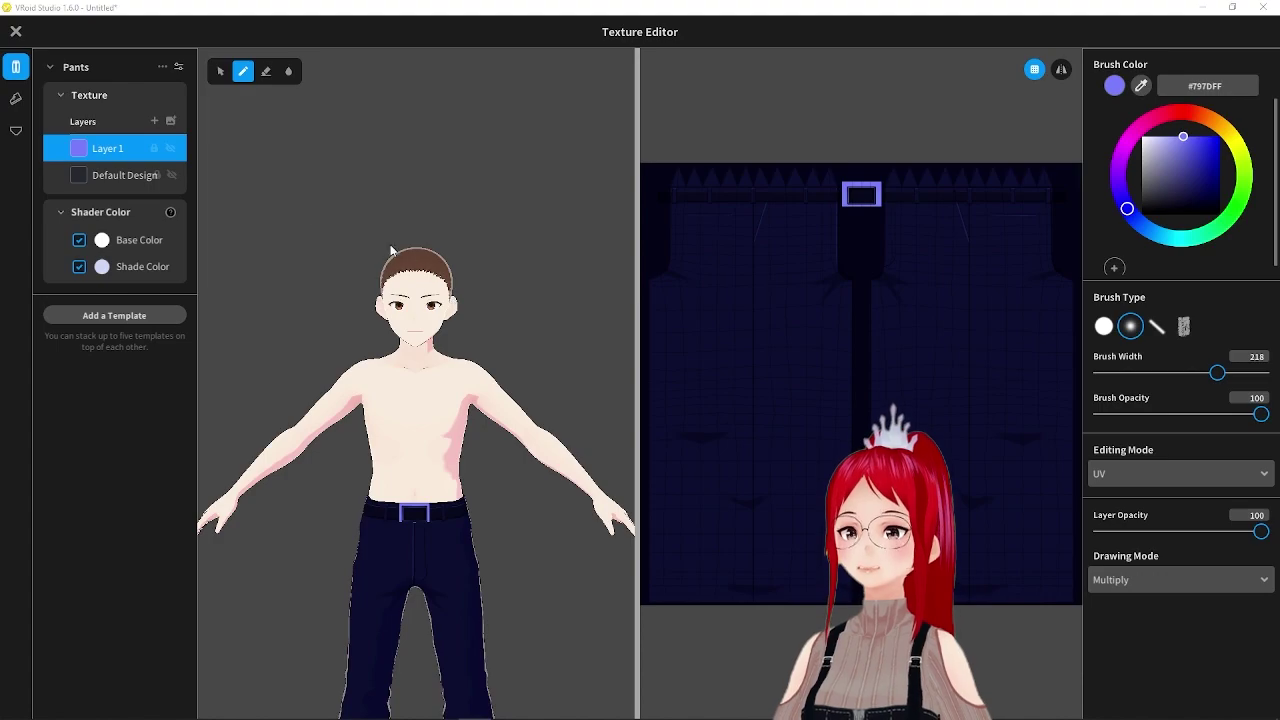
Step: Add a second layer above Layer 1 in the pants' texture and set its drawing mode to Linear Burn
click(154, 121)
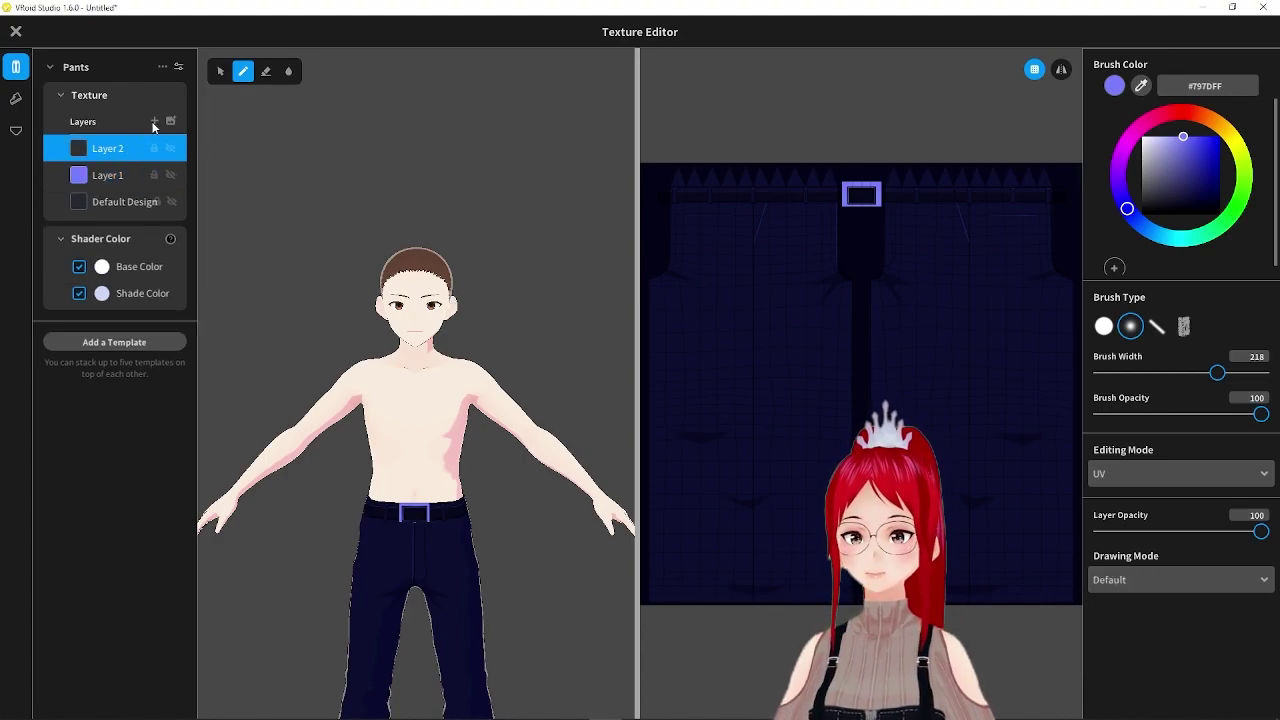
click(1128, 657)
click(1264, 582)
scroll(1140, 650, down, 3)
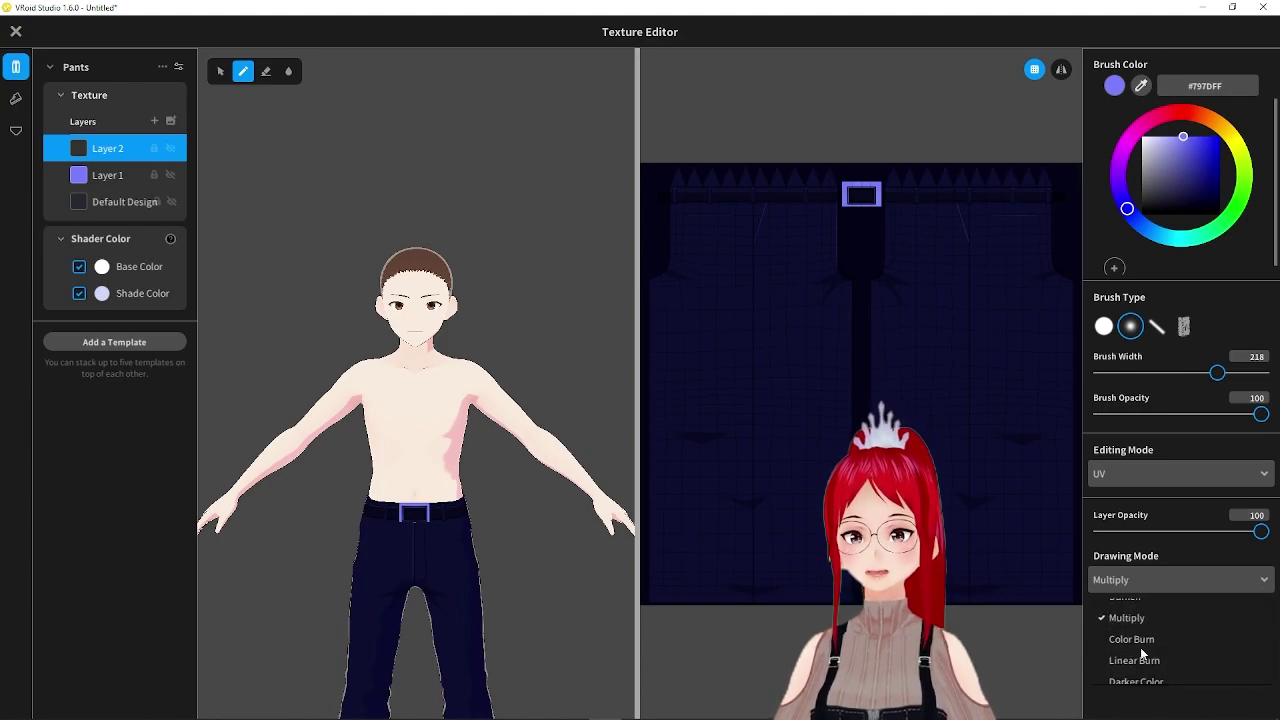
click(1139, 632)
Step: Paint the whole second layer violet-blue (#797DFF) with the soft 218-wide brush and compare its drawing mode with Layer 1's
mouse_move(940, 497)
mouse_down()
mouse_move(956, 523)
mouse_move(658, 510)
mouse_up()
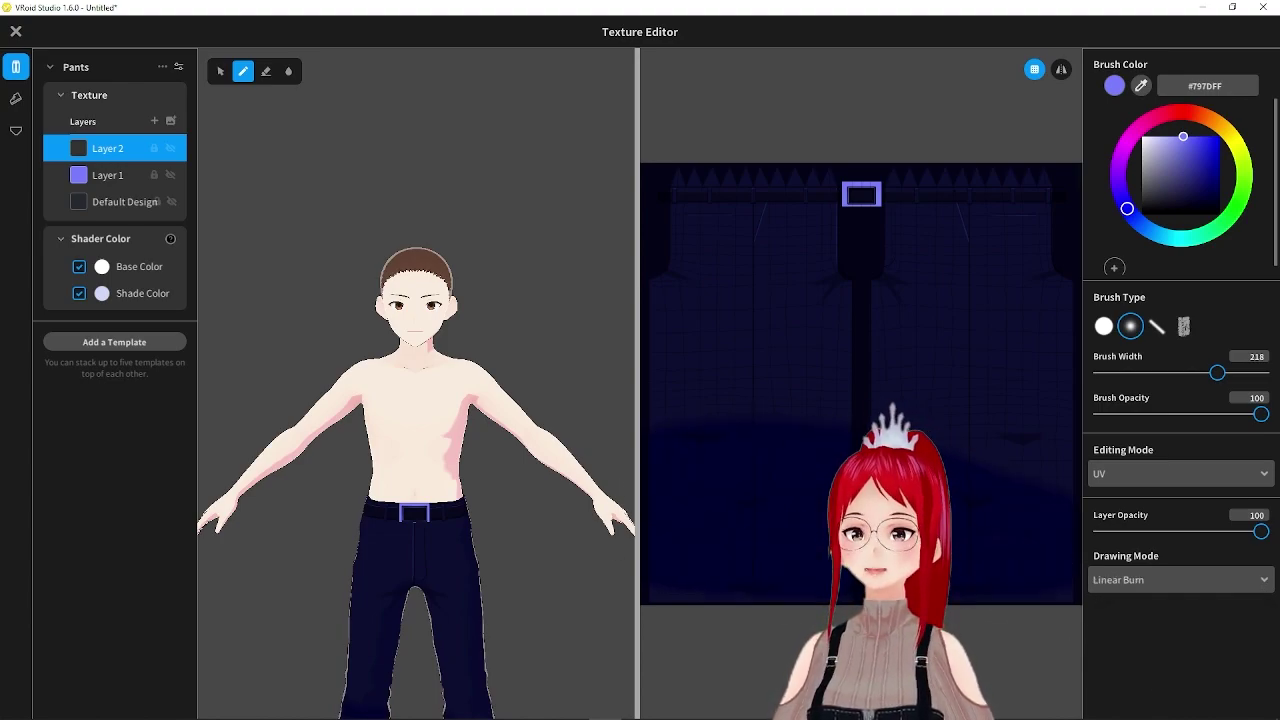
mouse_move(1104, 592)
mouse_down()
mouse_move(649, 468)
mouse_move(1103, 500)
mouse_up()
mouse_move(1082, 430)
mouse_down()
mouse_move(663, 349)
mouse_move(491, 263)
mouse_move(817, 226)
mouse_move(883, 157)
mouse_move(983, 323)
mouse_move(940, 286)
mouse_move(995, 446)
mouse_up()
drag(1061, 307, 940, 198)
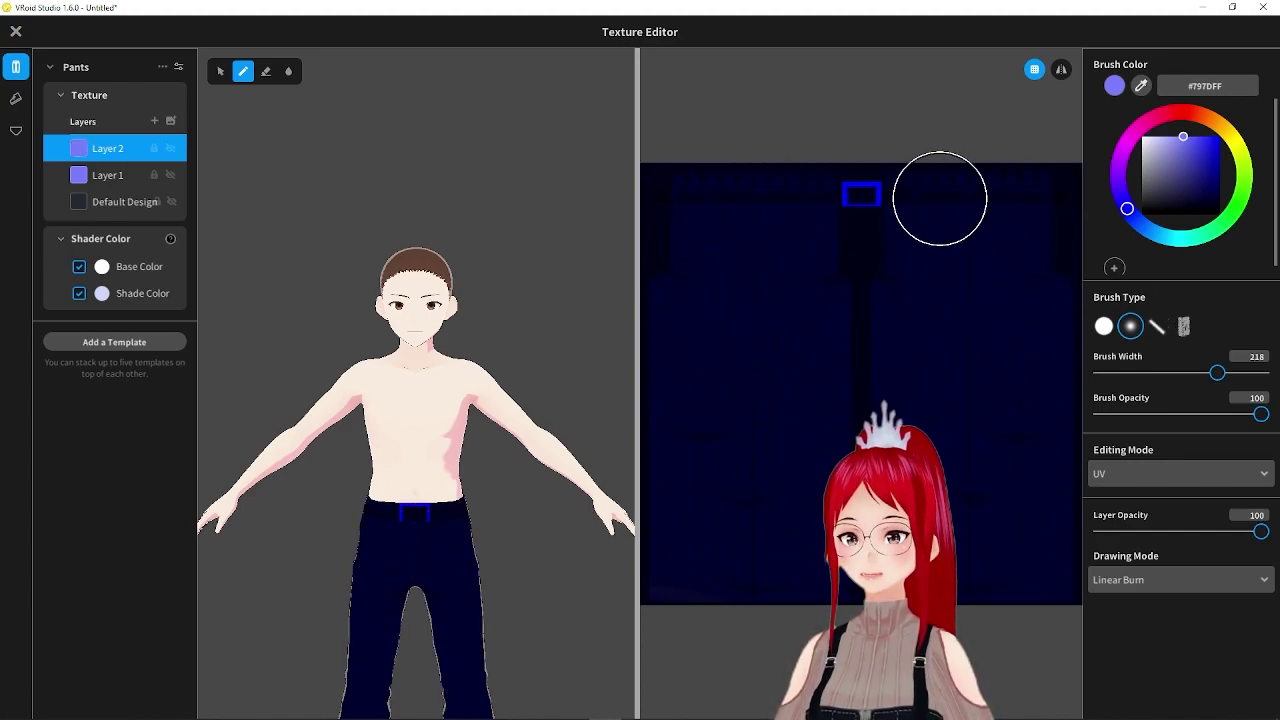
click(117, 175)
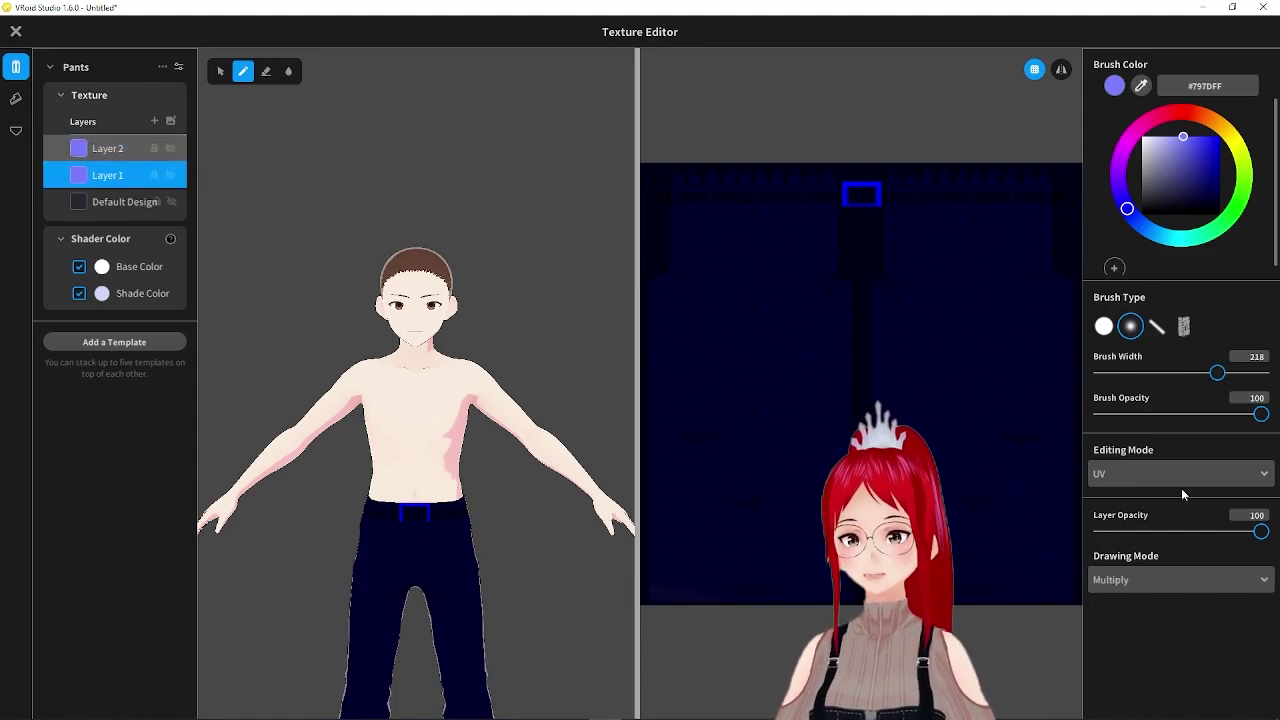
click(115, 148)
Step: Erase the lower legs from the pants' Default Design layer with the 218-wide eraser
right_drag(543, 380, 539, 348)
scroll(539, 348, down, 5)
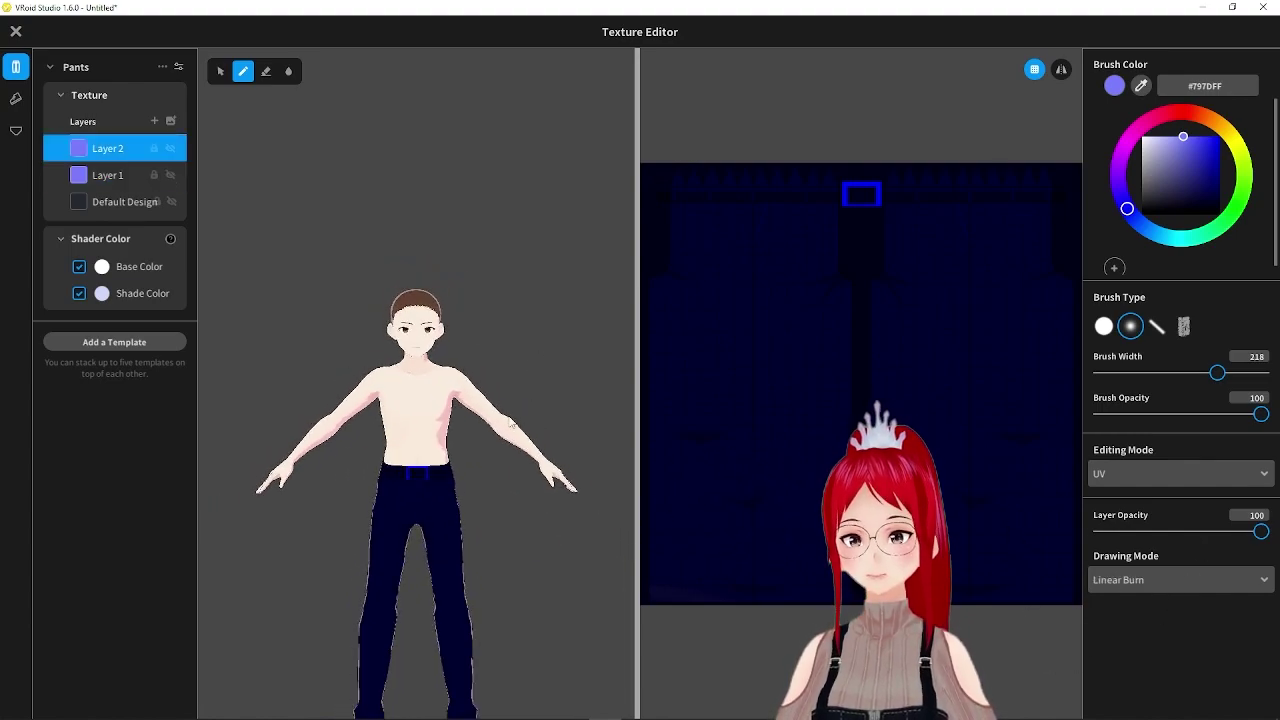
click(106, 201)
click(267, 74)
mouse_move(1029, 480)
mouse_down()
mouse_move(1151, 508)
mouse_move(1103, 523)
mouse_move(445, 529)
mouse_up()
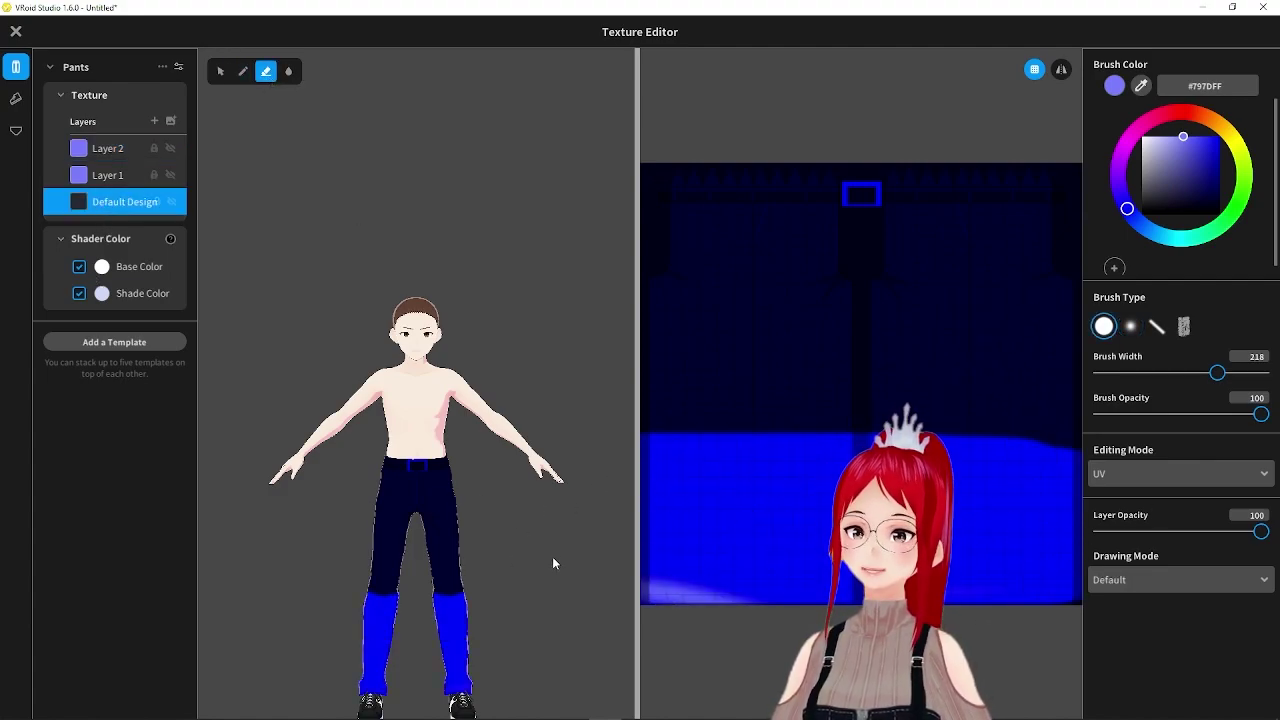
Step: Delete Layer 2 and Layer 1 from the pants' texture
right_click(118, 150)
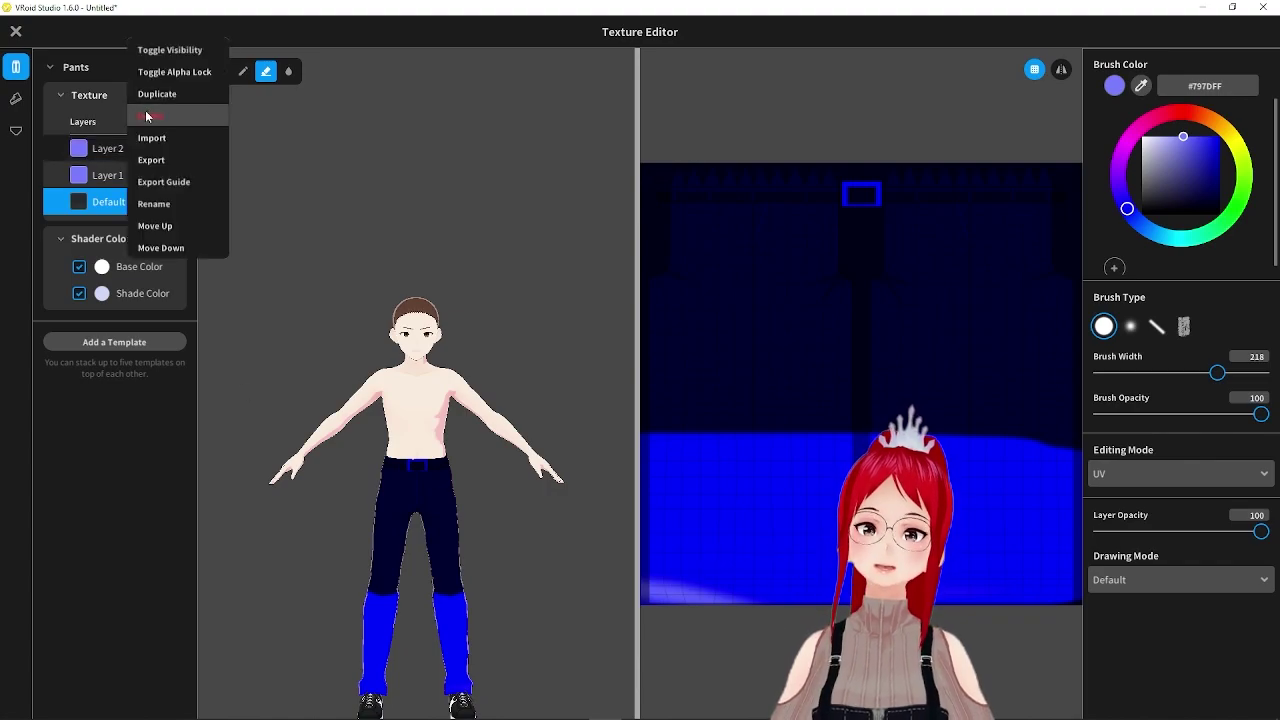
click(150, 116)
right_click(125, 150)
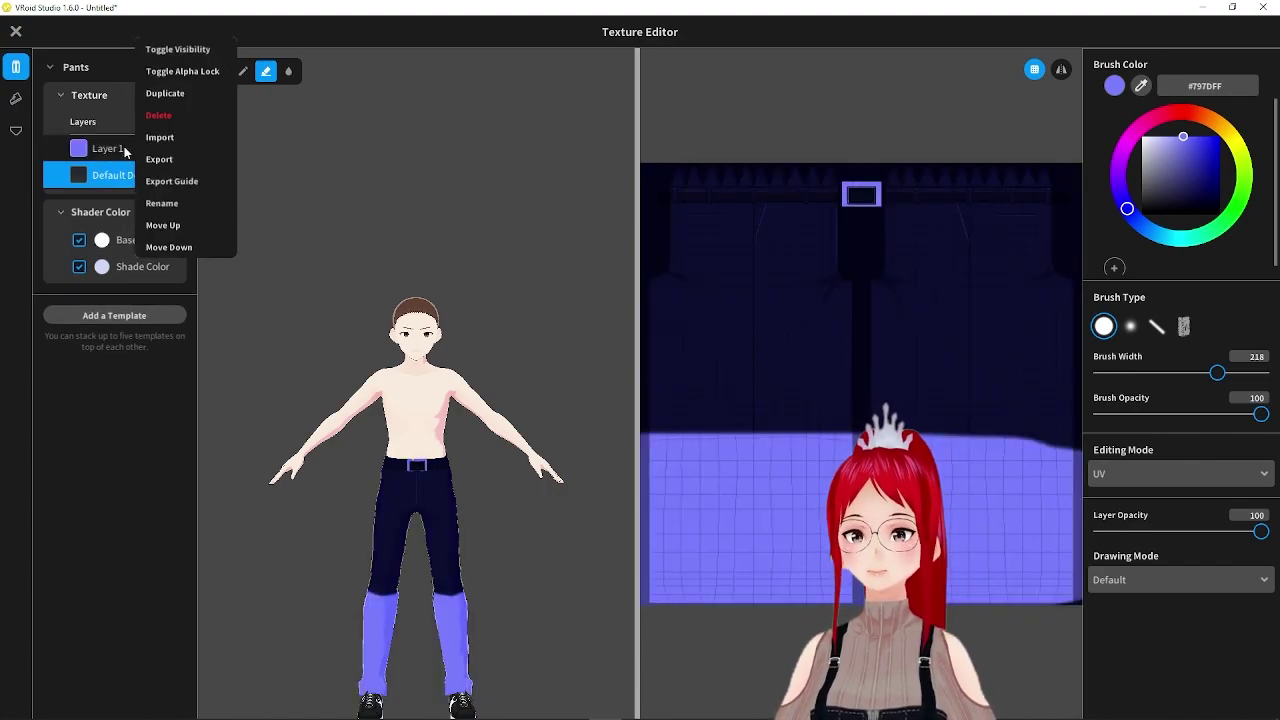
click(150, 115)
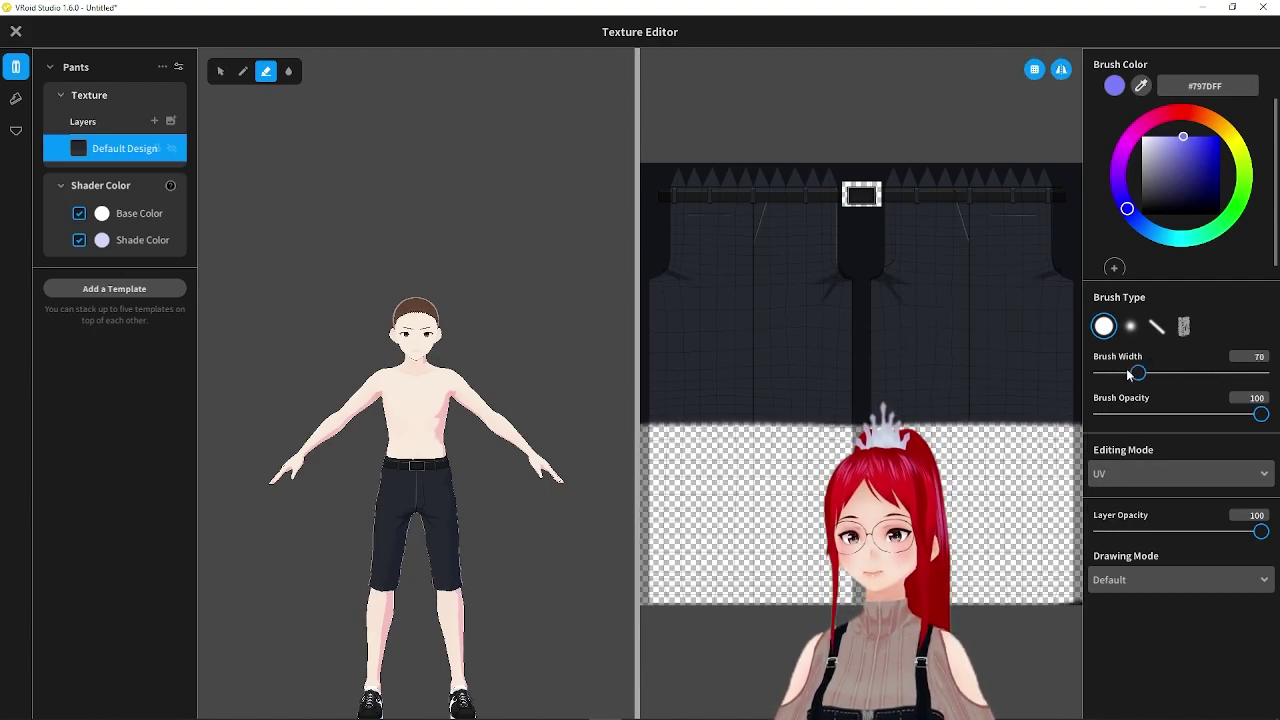
Step: Add the open-front hoodie template from the Tops category to the pants item
scroll(694, 454, down, 3)
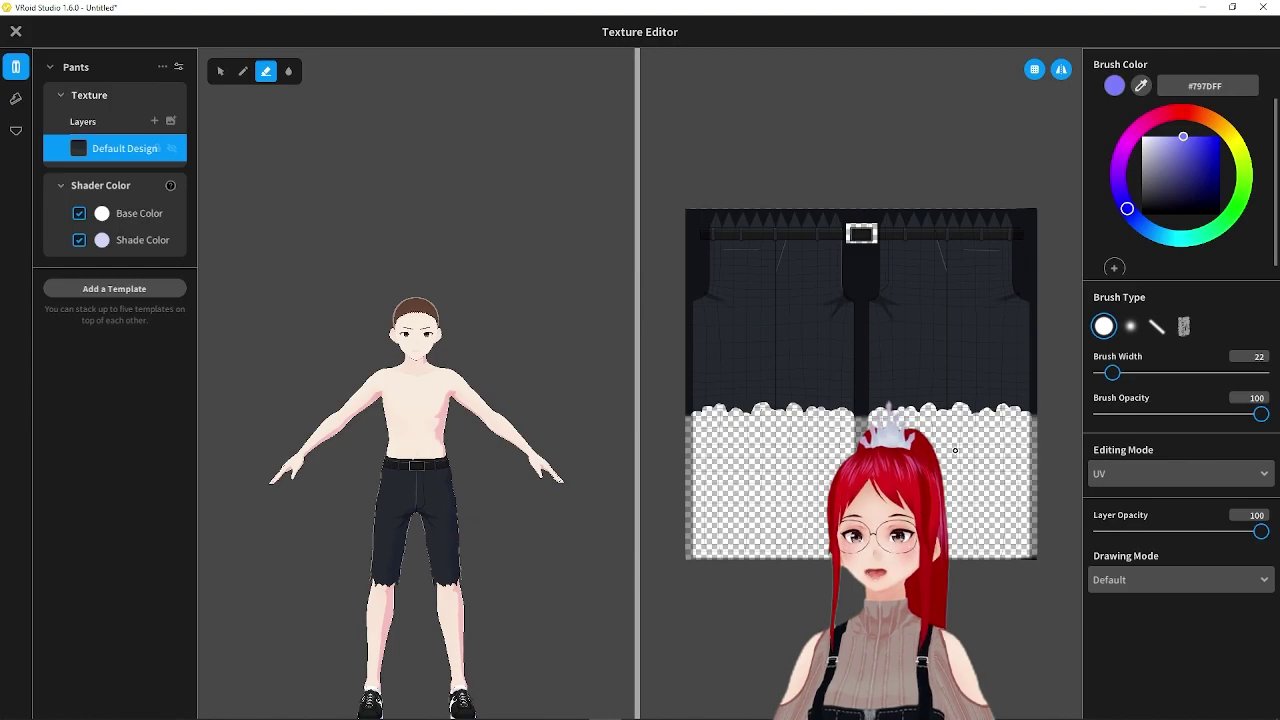
click(131, 290)
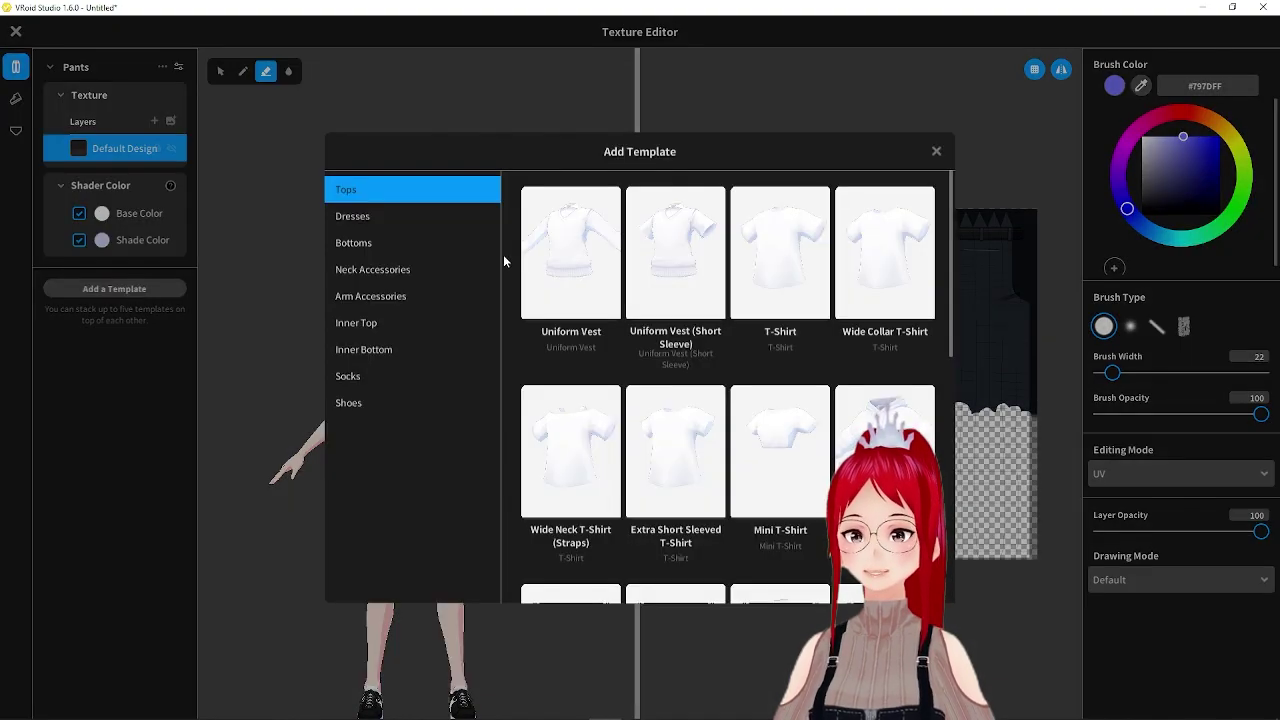
scroll(853, 421, down, 3)
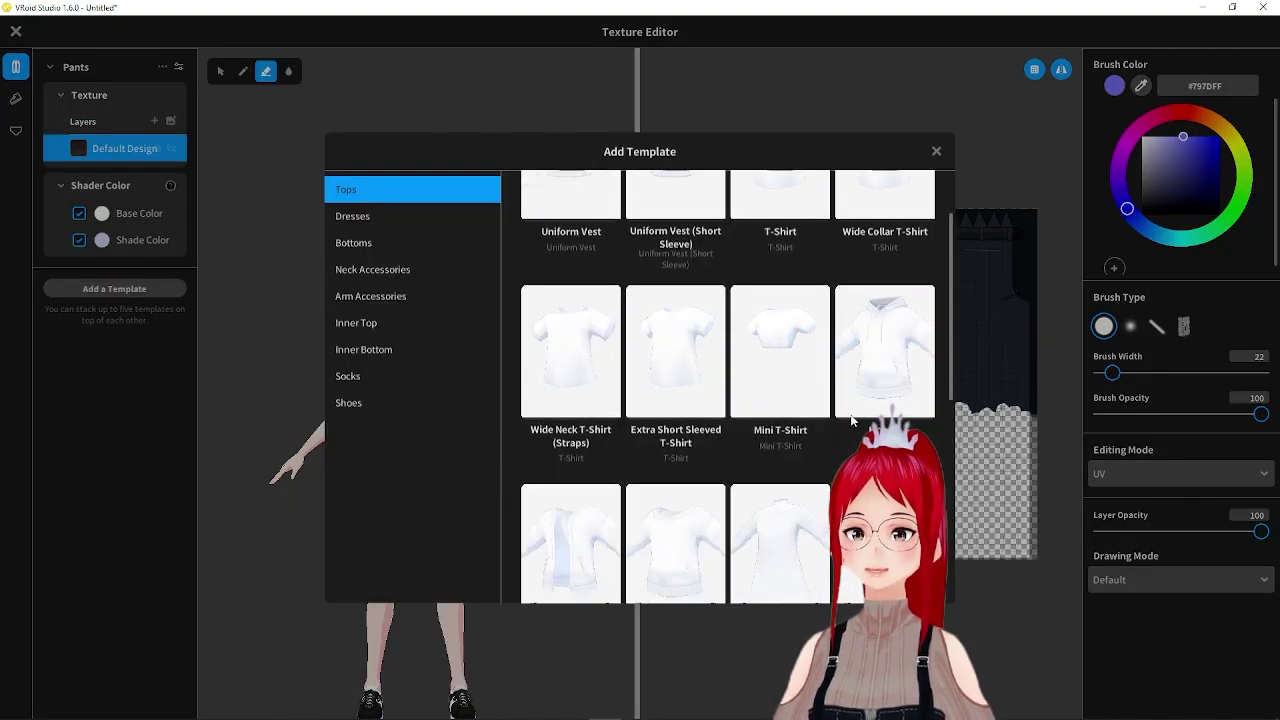
click(562, 401)
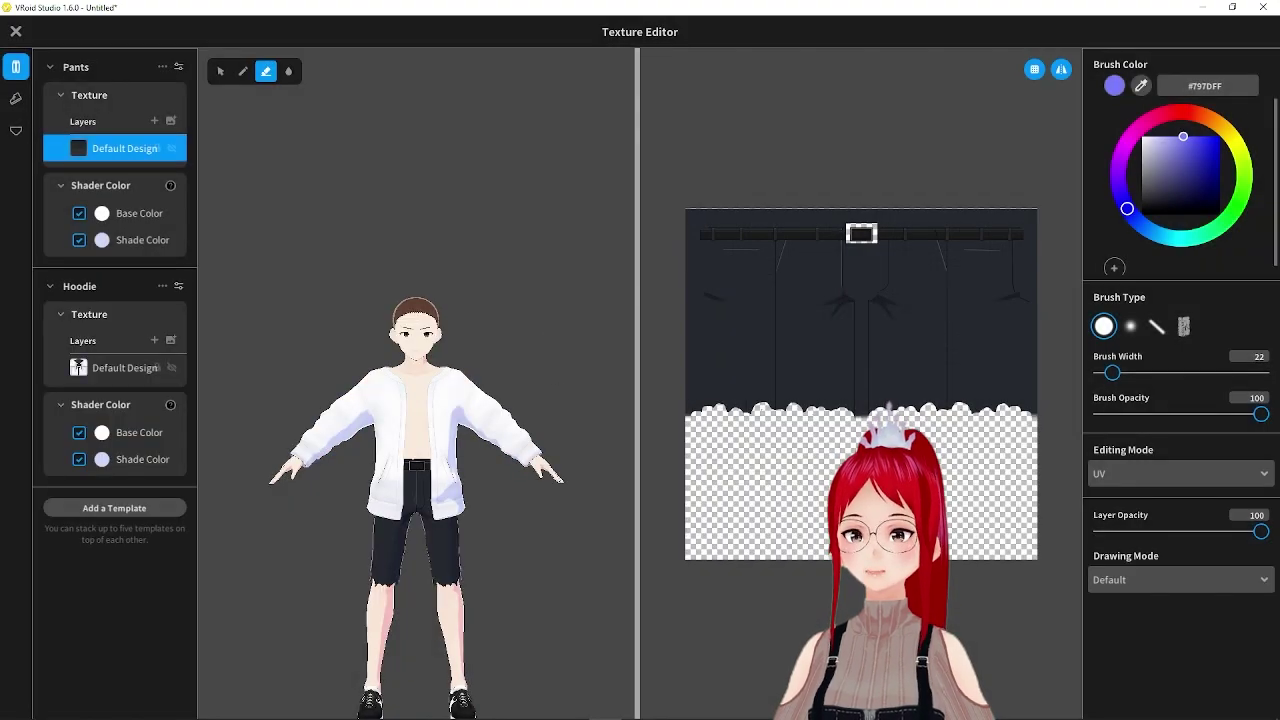
Step: Erase ragged edges along the hem and cuffs of the hoodie's Default Design layer with a 63-wide eraser
click(97, 370)
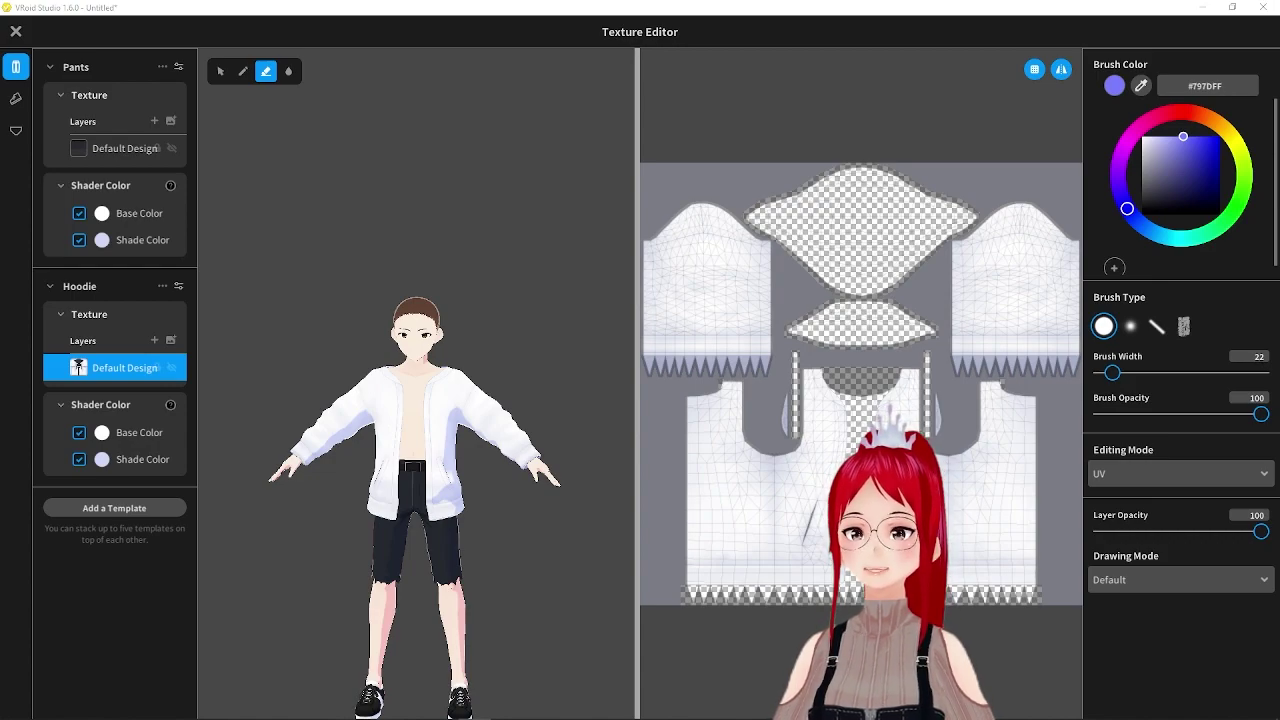
scroll(861, 384, up, 2)
drag(1112, 372, 1134, 372)
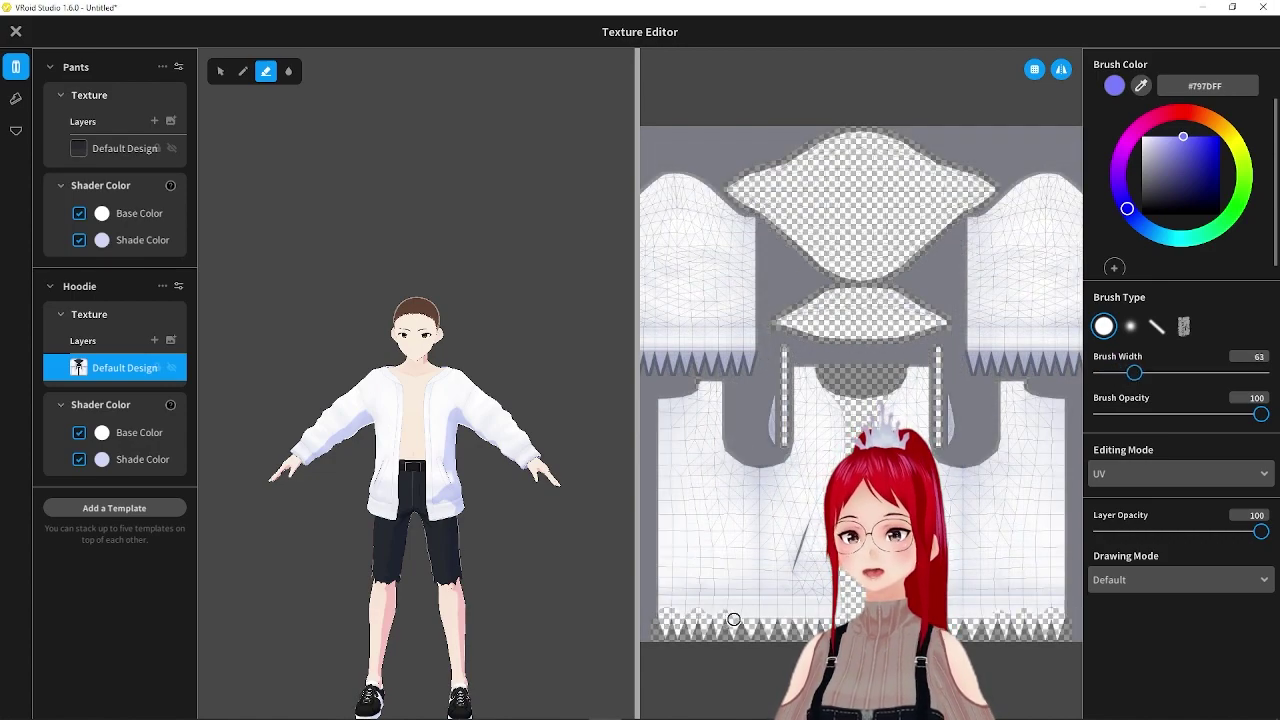
right_drag(617, 562, 766, 606)
drag(707, 609, 694, 603)
mouse_move(540, 545)
right_down()
mouse_move(385, 512)
mouse_move(446, 500)
mouse_move(514, 524)
right_up()
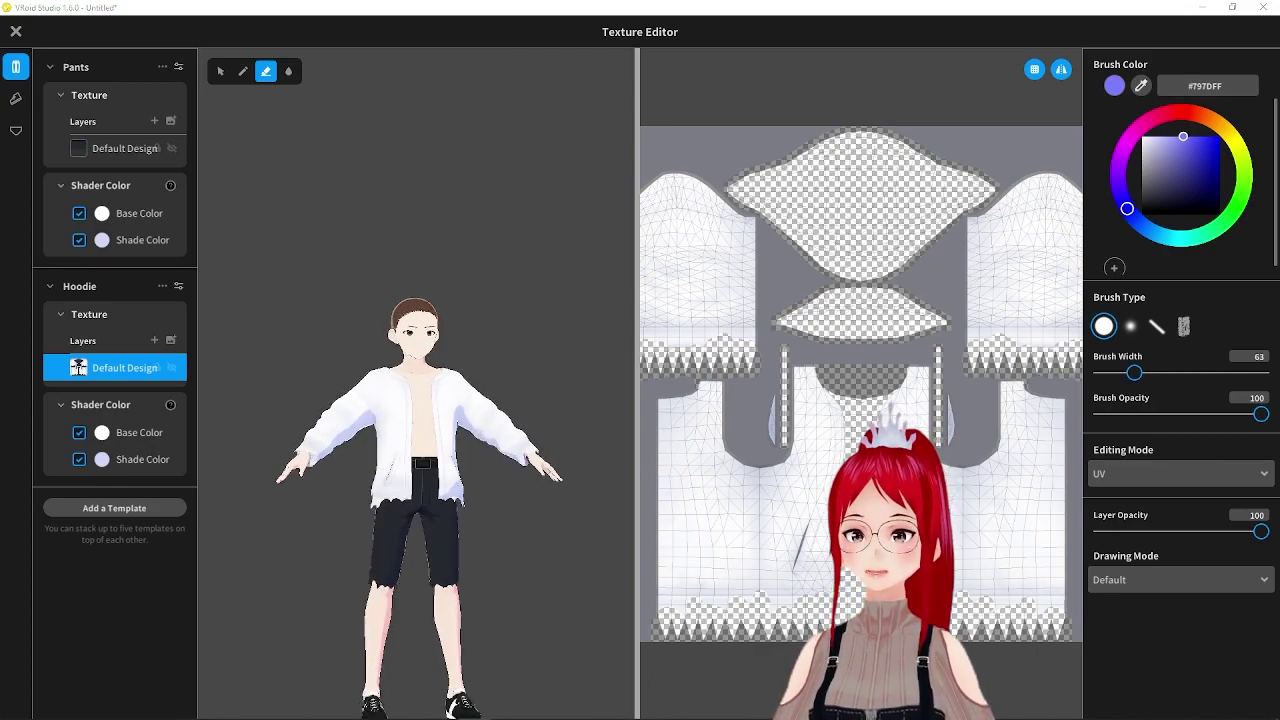
Step: Duplicate the hoodie's Default Design layer, and undo trial strokes in red (#FF7979) made on the copy
right_click(112, 363)
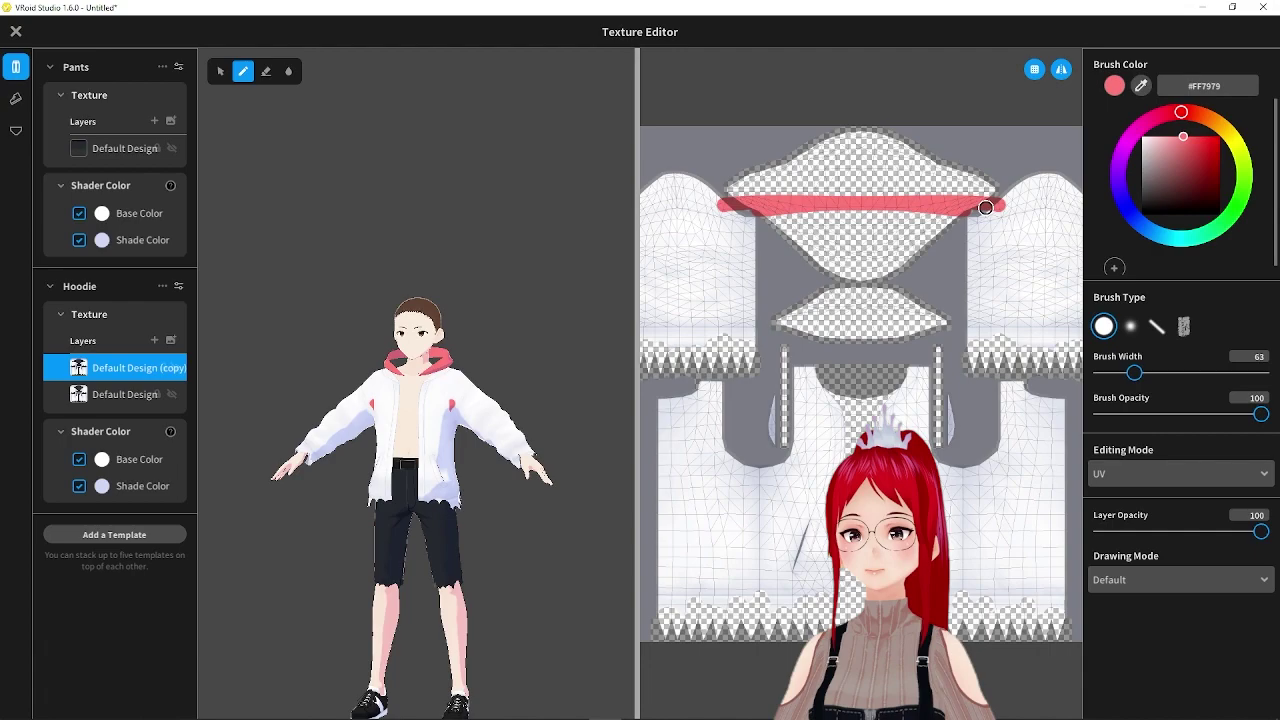
drag(1060, 228, 643, 234)
key(ctrl+z)
key(ctrl+z)
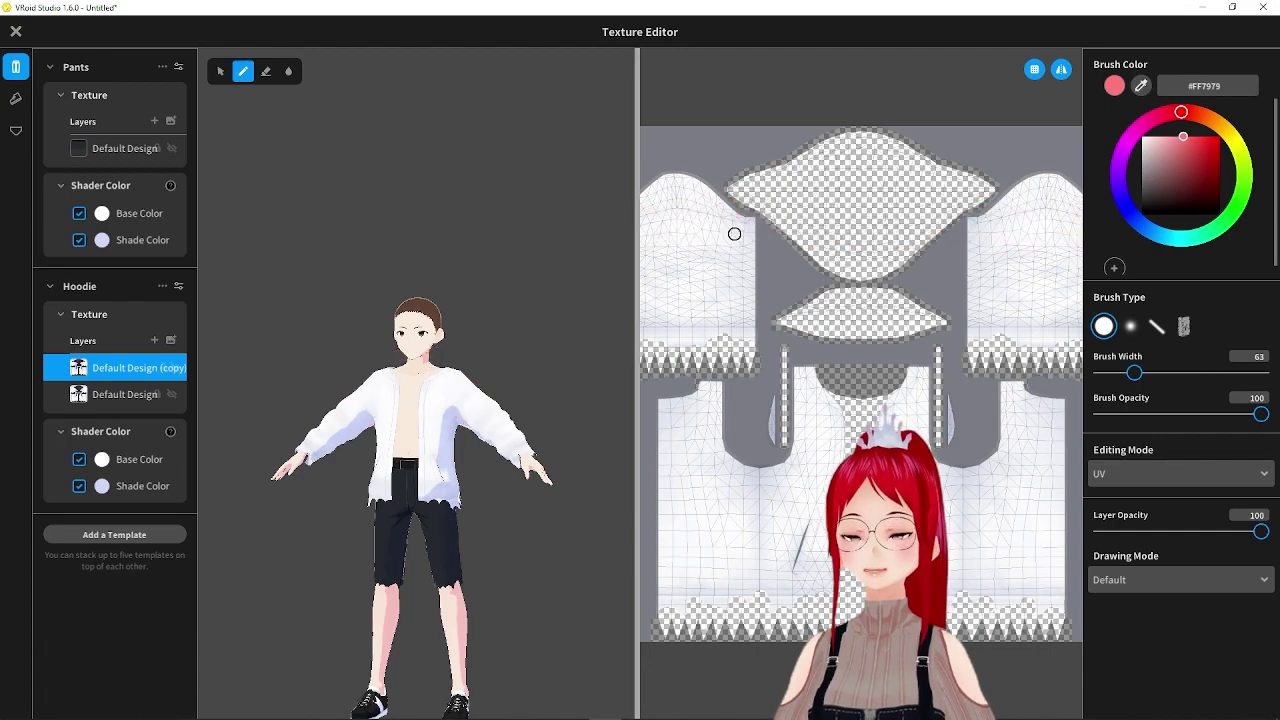
Step: Alpha-lock the copied hoodie layer and paint it red (#FF7979) with the upper part green (#83FF79), using a 300-wide brush
right_click(102, 369)
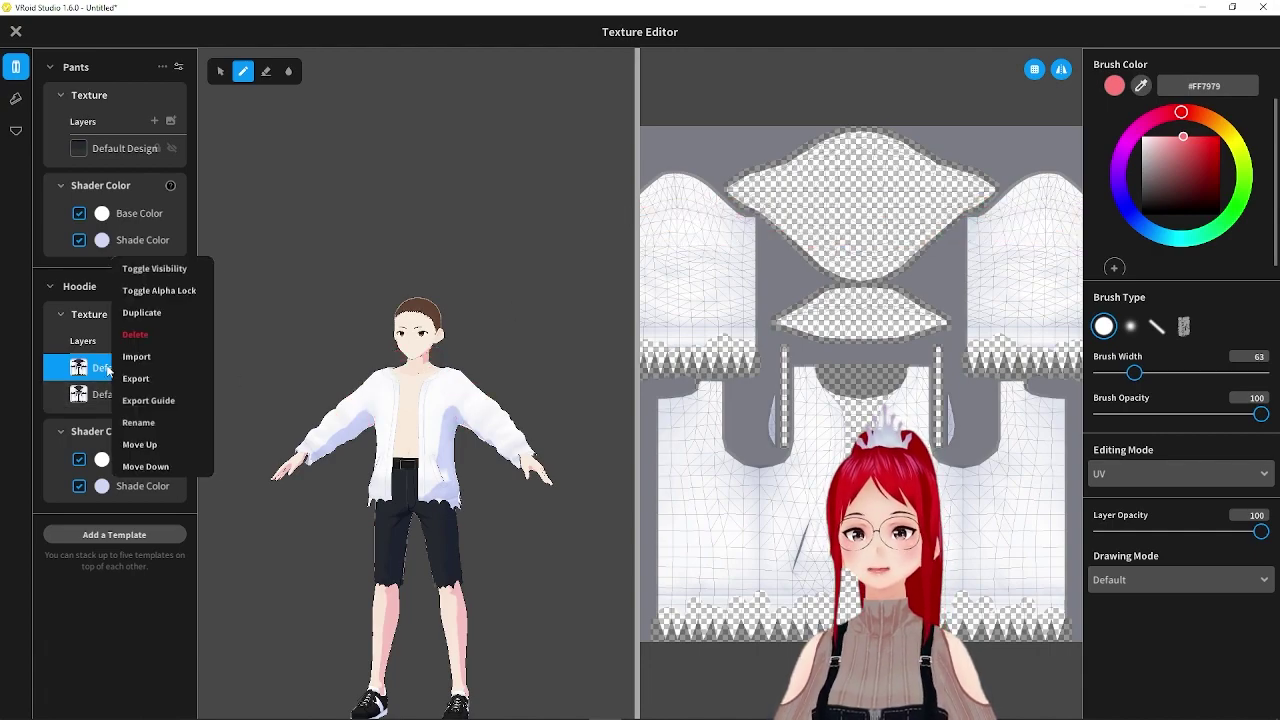
click(156, 291)
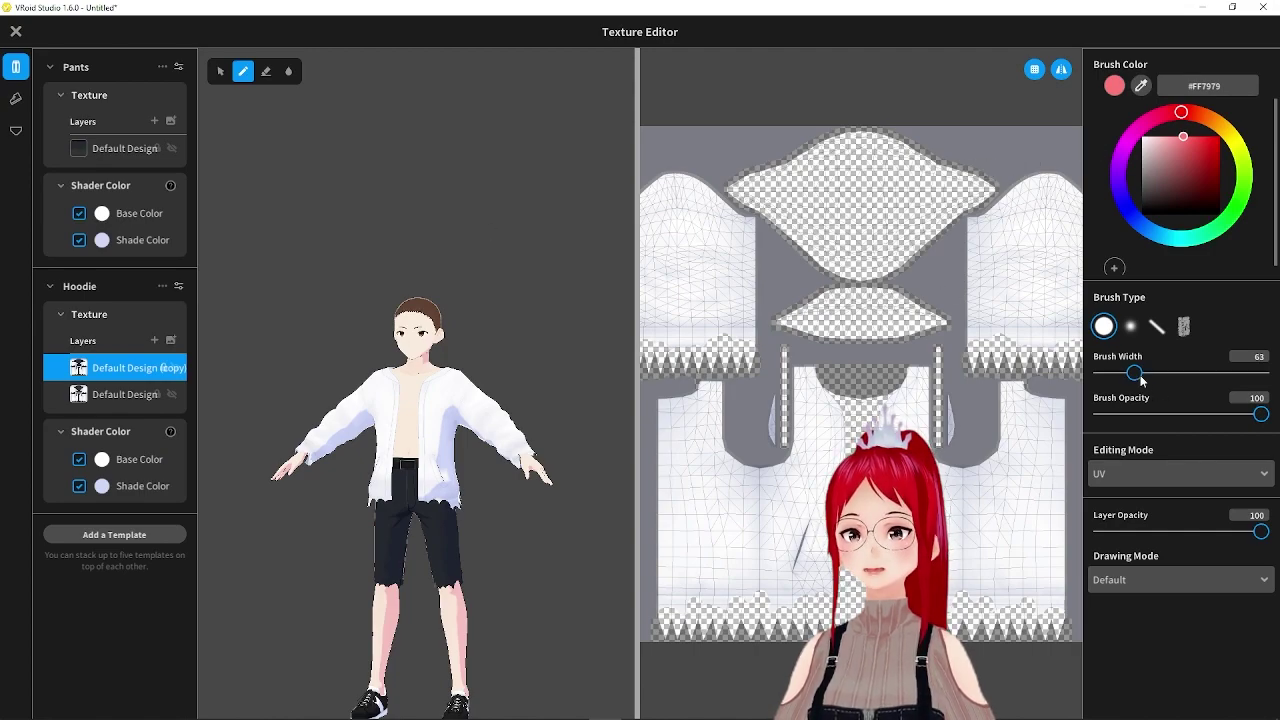
mouse_move(781, 204)
mouse_down()
mouse_move(690, 216)
mouse_move(760, 165)
mouse_move(766, 271)
mouse_move(722, 198)
mouse_move(700, 320)
mouse_move(800, 370)
mouse_move(660, 430)
mouse_move(700, 490)
mouse_move(757, 434)
mouse_move(690, 530)
mouse_move(753, 460)
mouse_move(700, 590)
mouse_move(743, 531)
mouse_up()
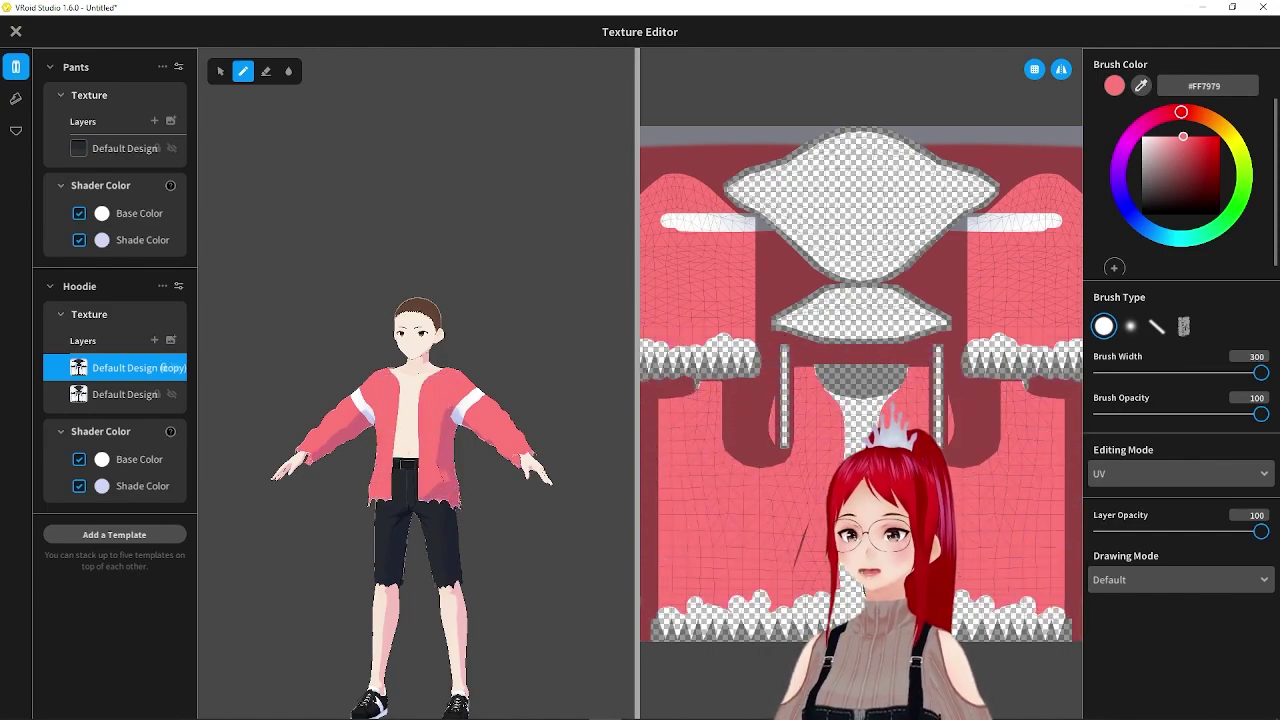
click(1238, 202)
mouse_move(936, 180)
mouse_down()
mouse_move(462, 255)
mouse_move(1231, 294)
mouse_move(1237, 351)
mouse_move(860, 360)
mouse_move(1091, 473)
mouse_move(1070, 449)
mouse_up()
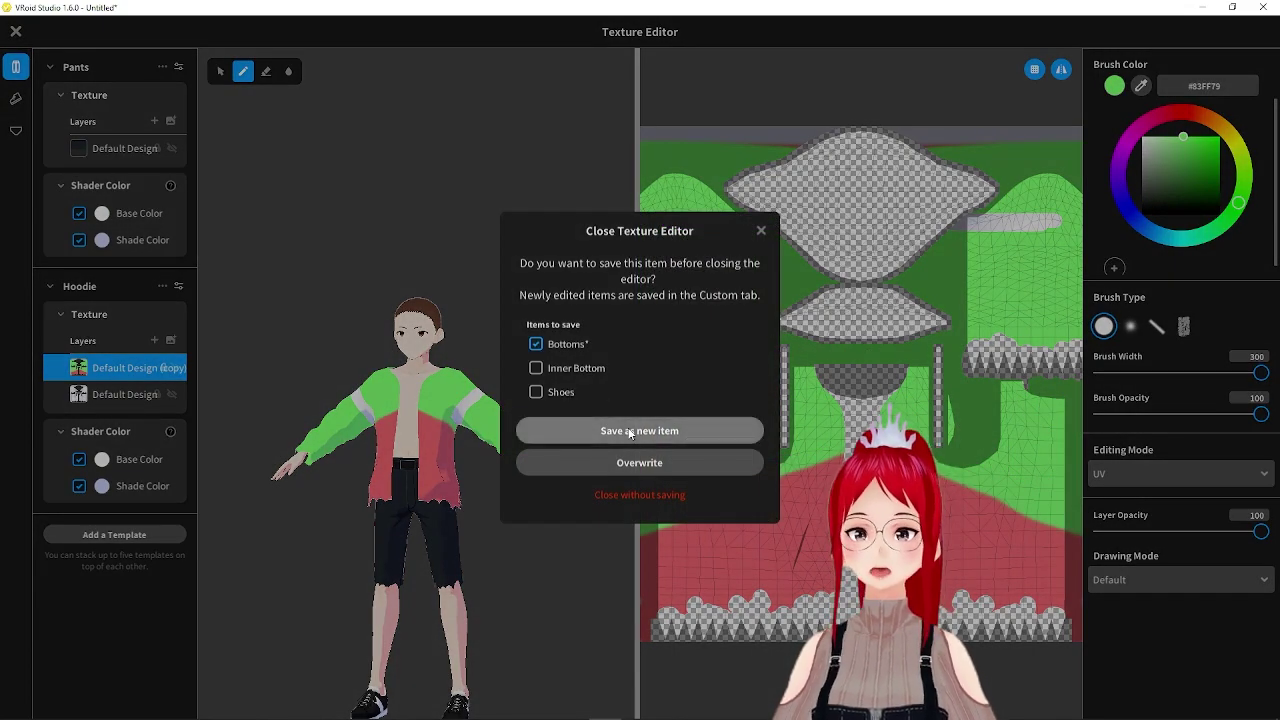
Step: Save the edited bottoms as a new custom item while closing the texture editor, and view the finished outfit
click(622, 429)
mouse_move(645, 390)
right_down()
mouse_move(862, 390)
mouse_move(645, 379)
right_up()
drag(650, 385, 900, 390)
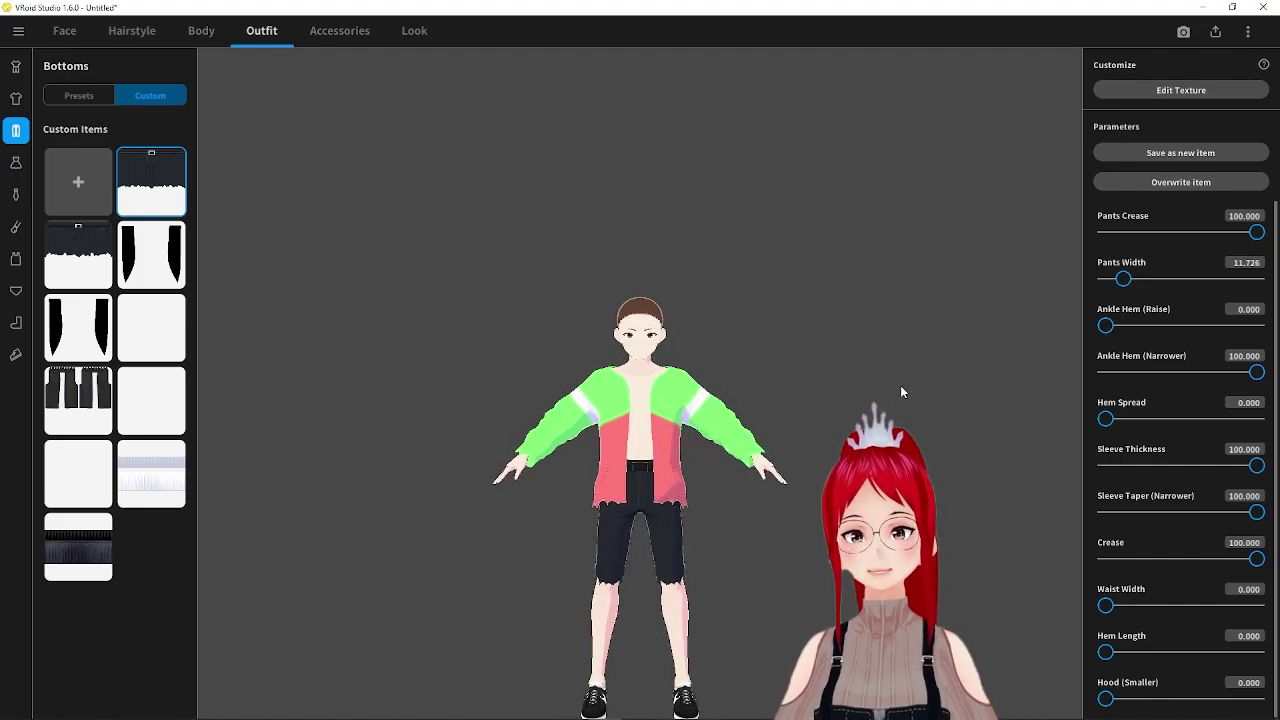